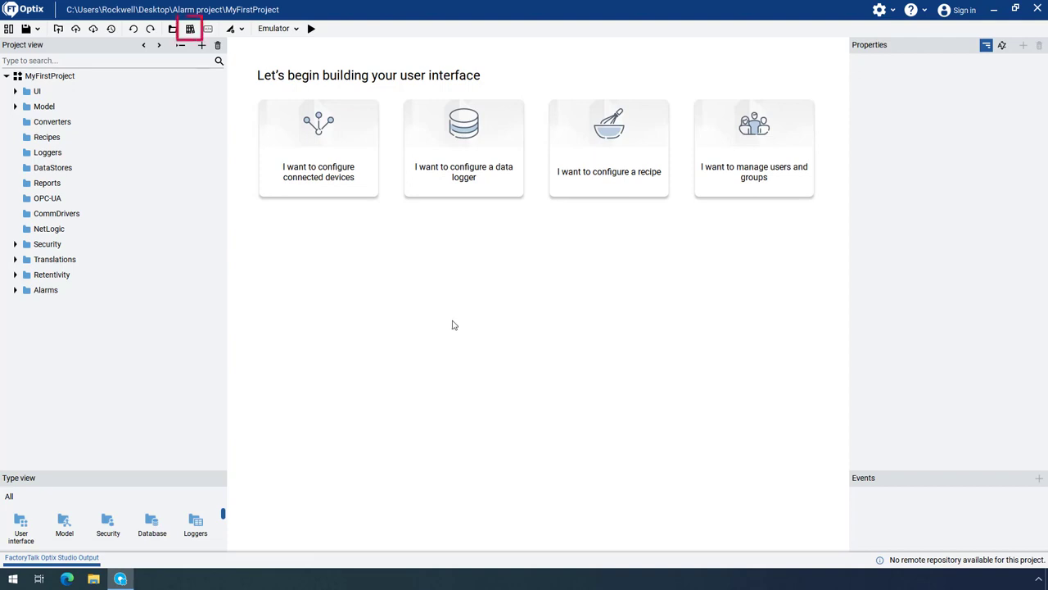
# Step: Find the Alarms Event Logger in the template libraries using "logger" and add it to the project's Loggers folder
pyautogui.click(190, 30)
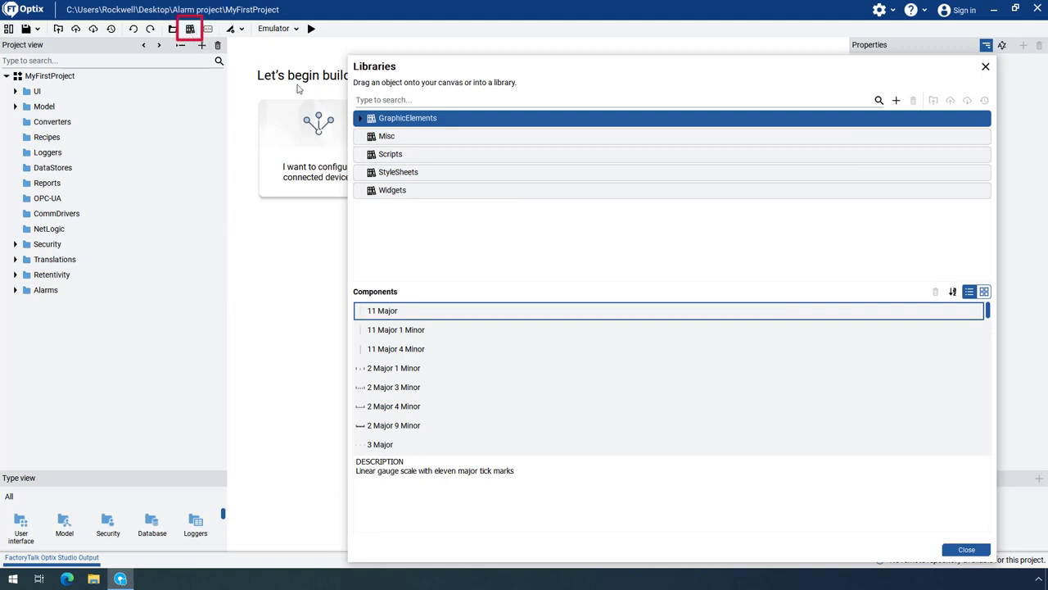
pyautogui.click(433, 101)
pyautogui.write('logger')
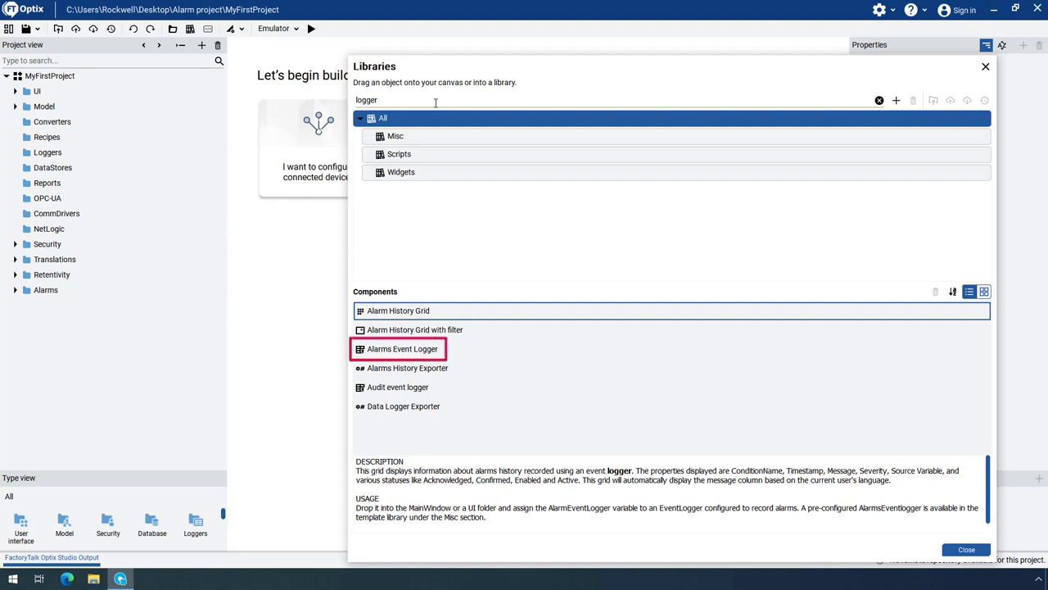
pyautogui.click(412, 351)
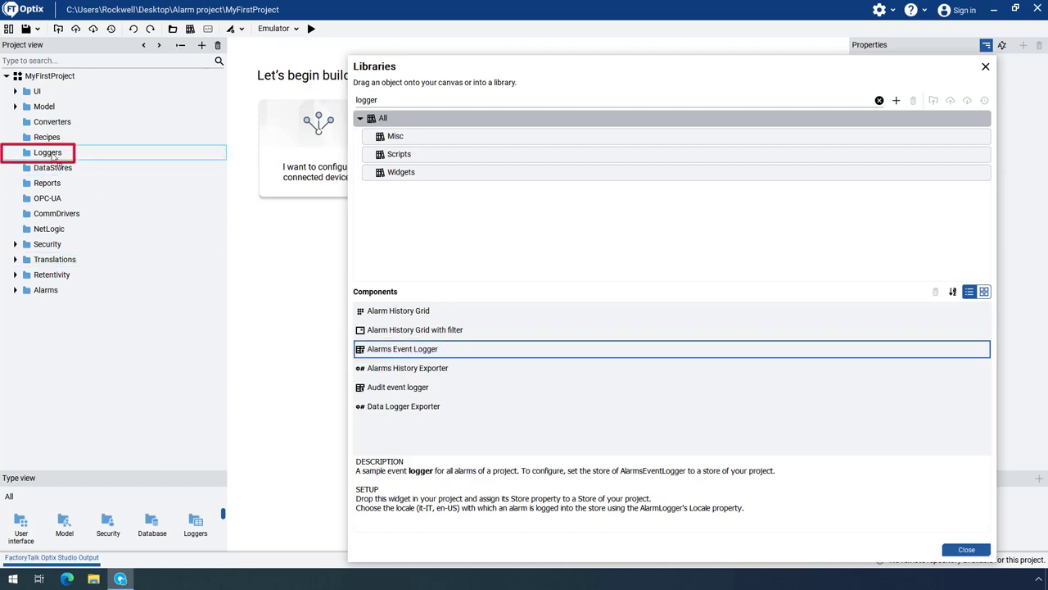
pyautogui.moveTo(53, 156); pyautogui.dragTo(54, 157)
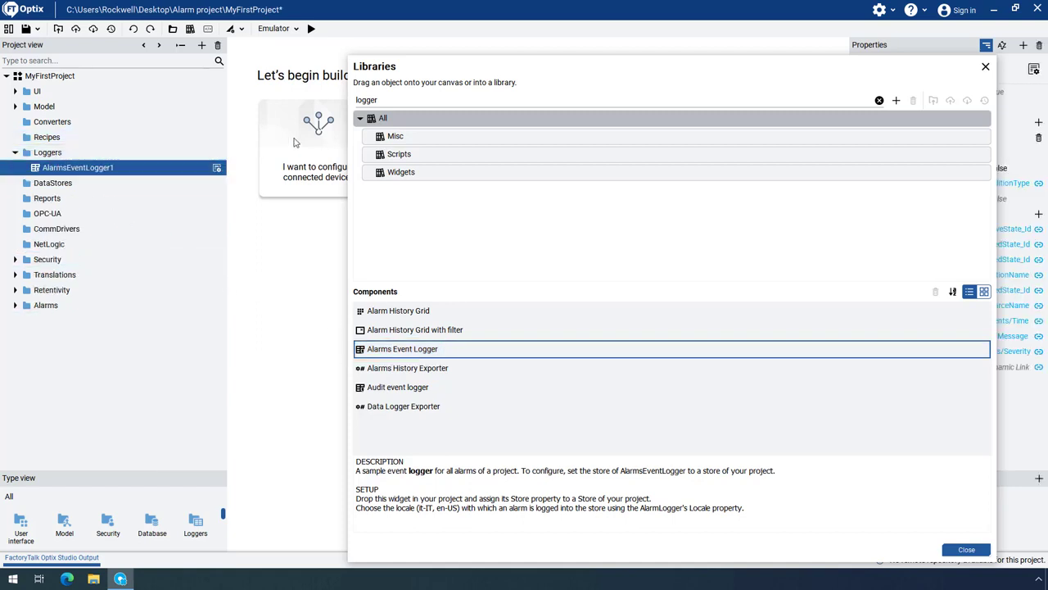
pyautogui.click(986, 68)
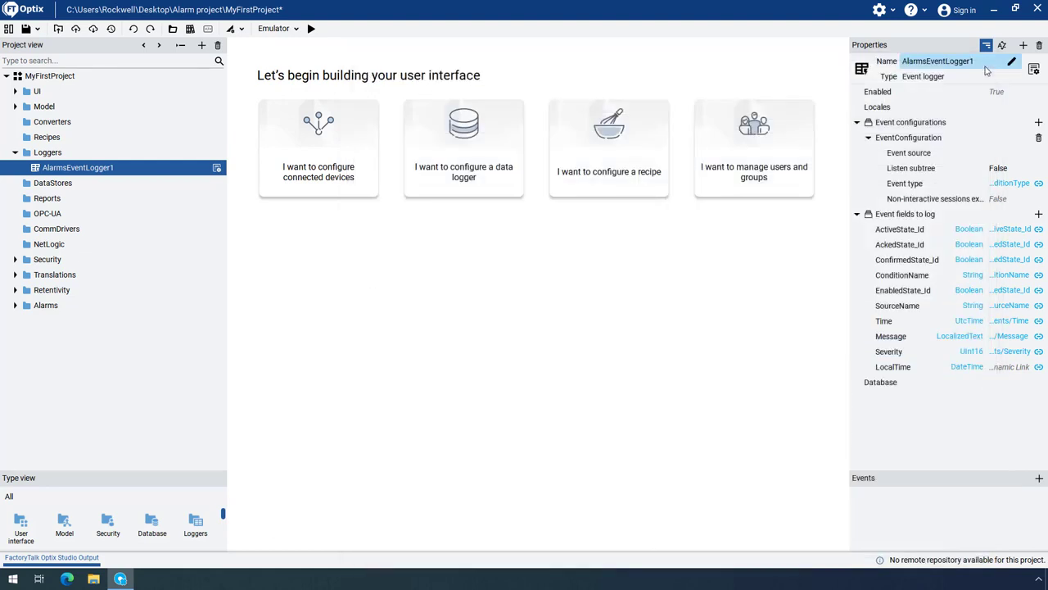
# Step: Create a new event logger in the Loggers folder and add an event configuration to it
pyautogui.rightClick(49, 154)
pyautogui.moveTo(54, 163)
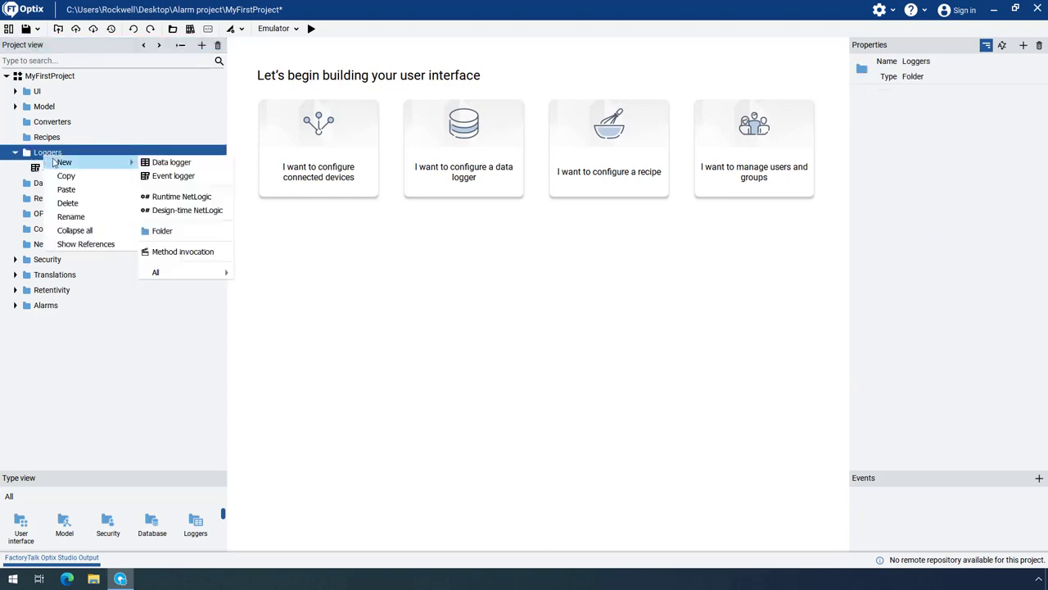
pyautogui.click(157, 176)
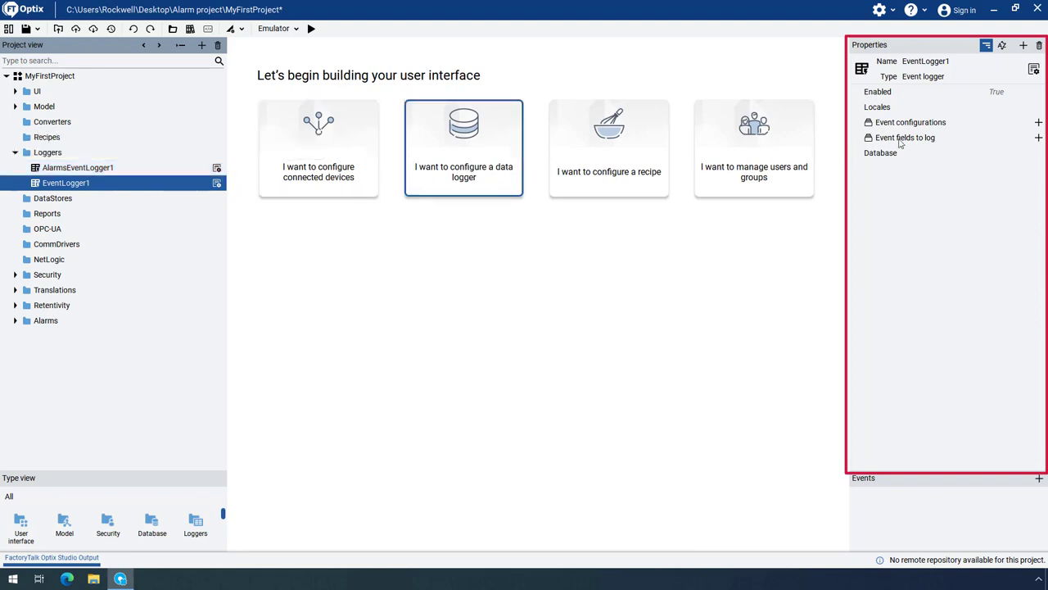
pyautogui.click(1039, 122)
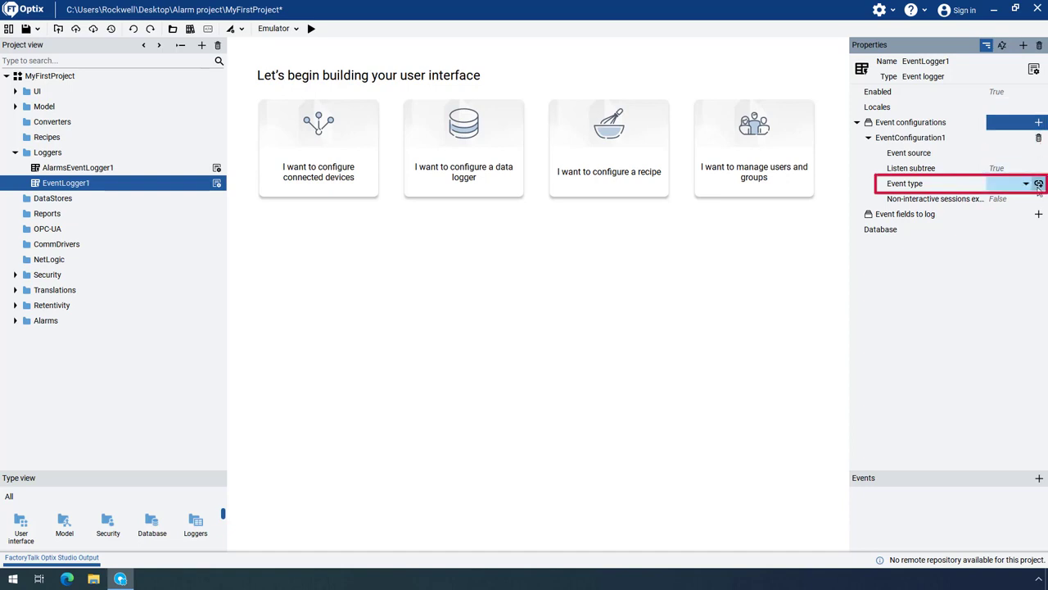
# Step: Link the new event configuration's event type to AlarmConditionType, found under BaseEventType > ConditionType > AcknowledgeableConditionType
pyautogui.click(1039, 185)
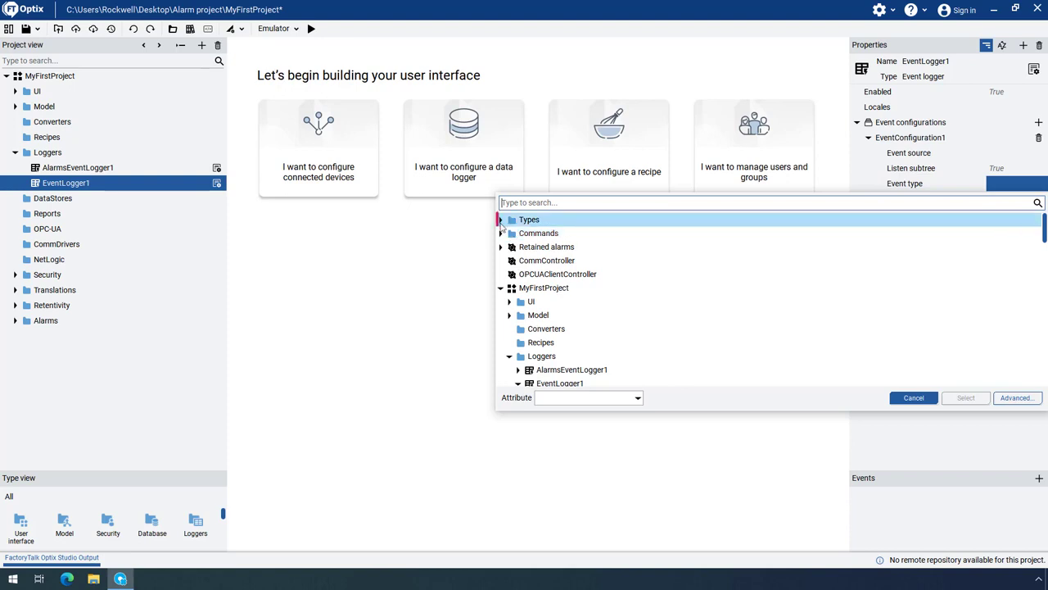
pyautogui.click(502, 221)
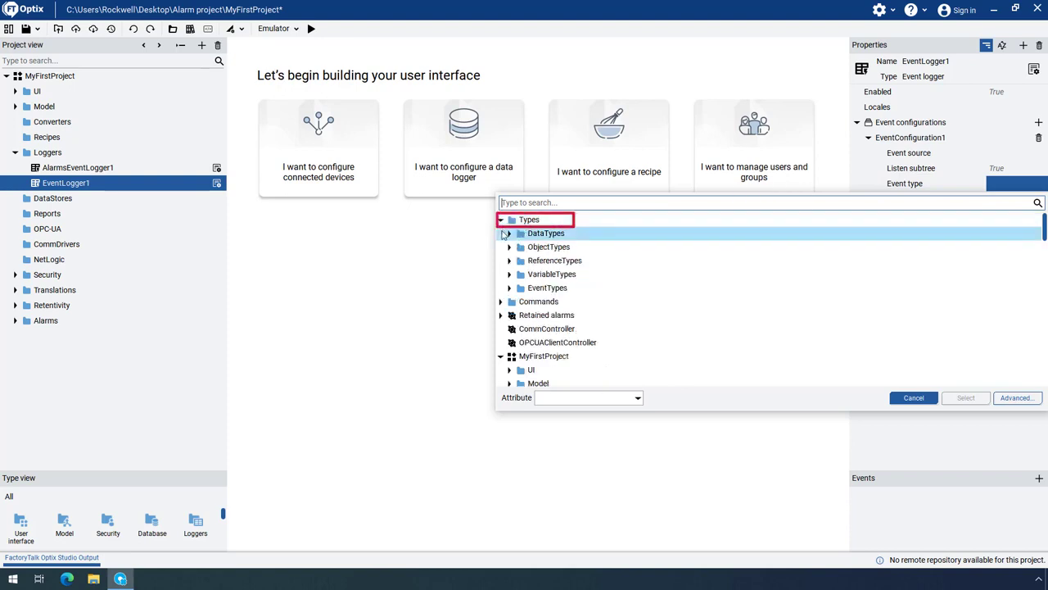
pyautogui.click(510, 288)
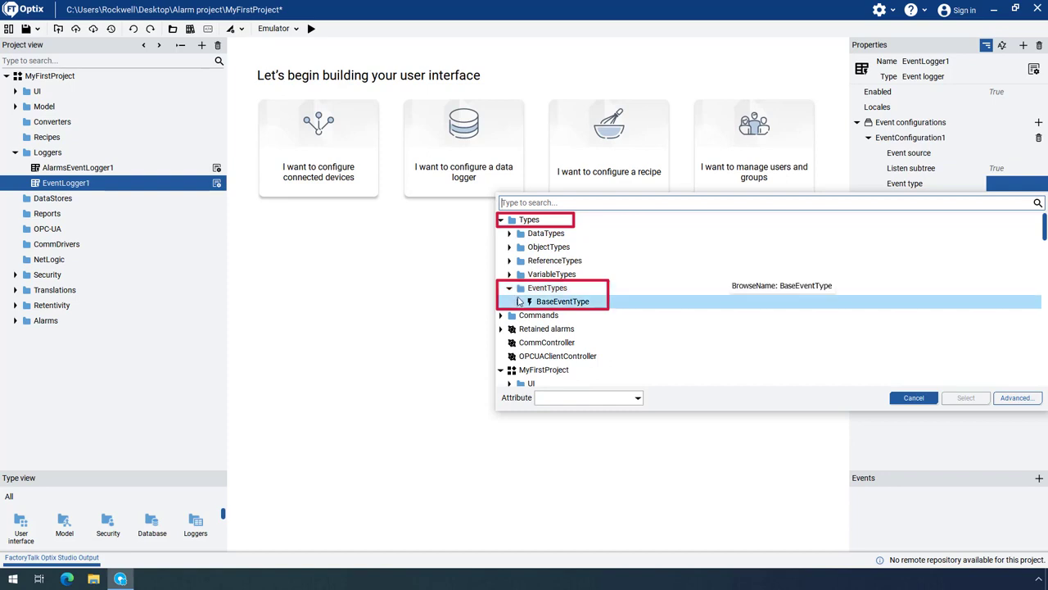
pyautogui.click(518, 301)
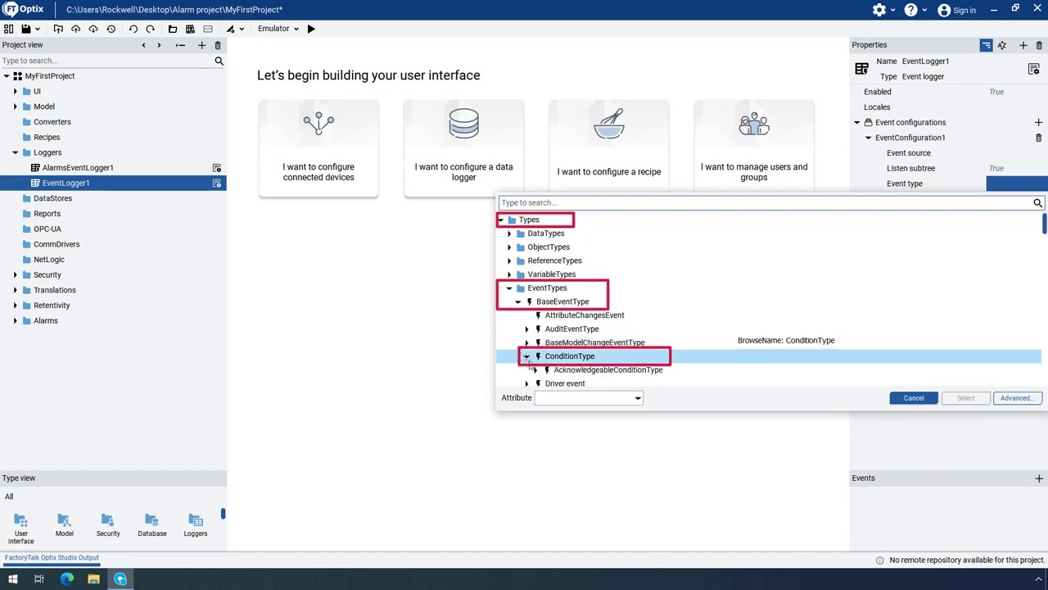
pyautogui.click(527, 356)
pyautogui.click(537, 369)
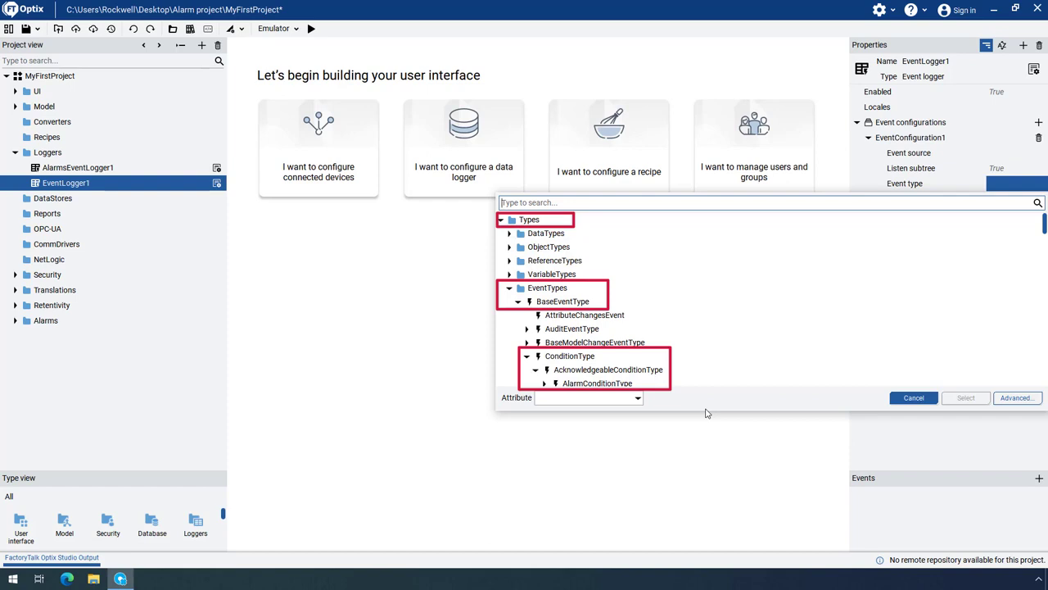
pyautogui.moveTo(706, 414); pyautogui.dragTo(713, 481)
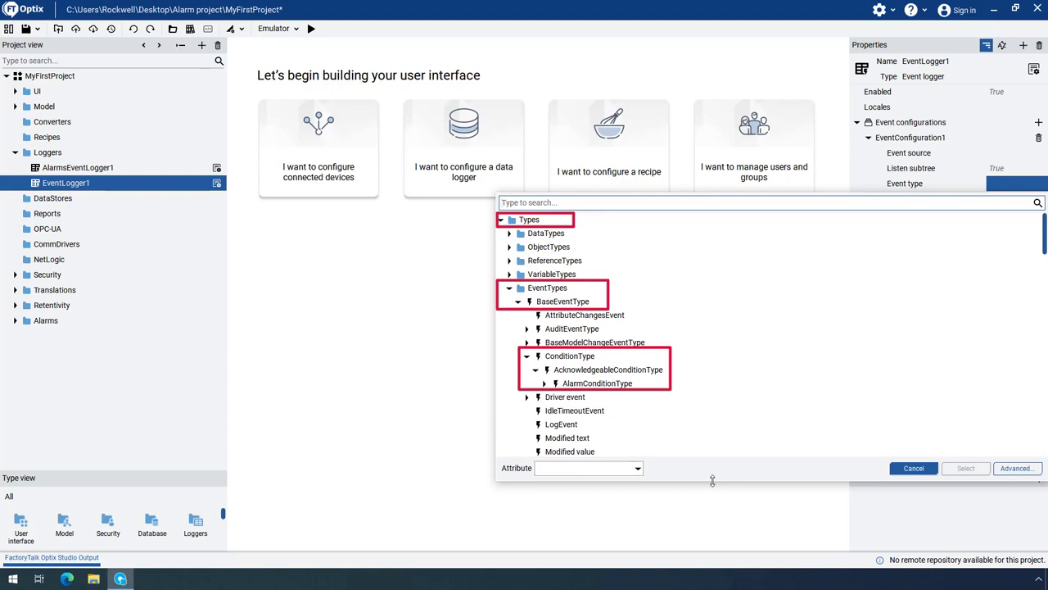
pyautogui.click(627, 383)
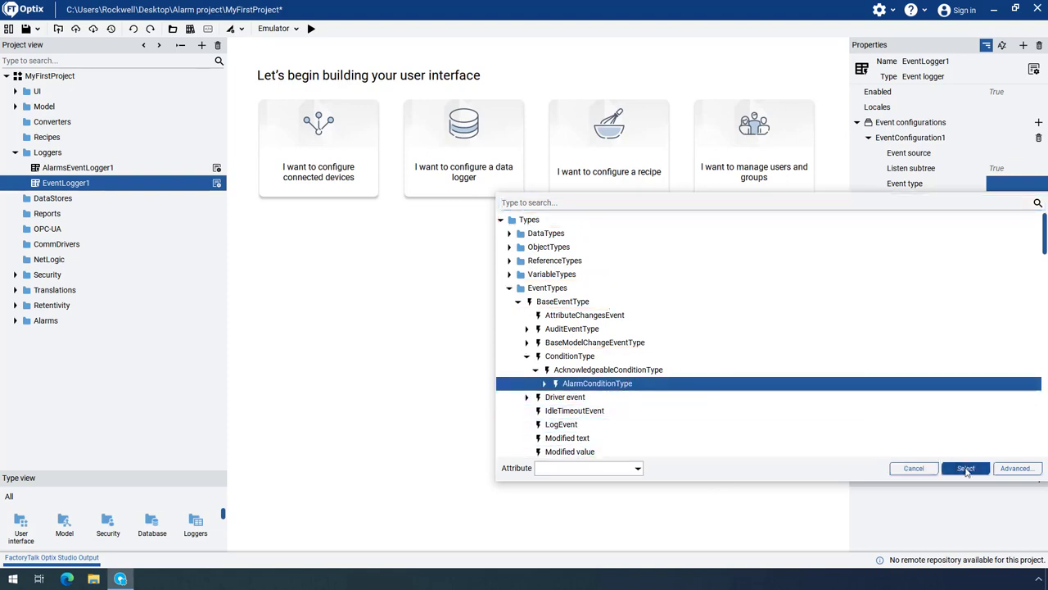
pyautogui.click(966, 468)
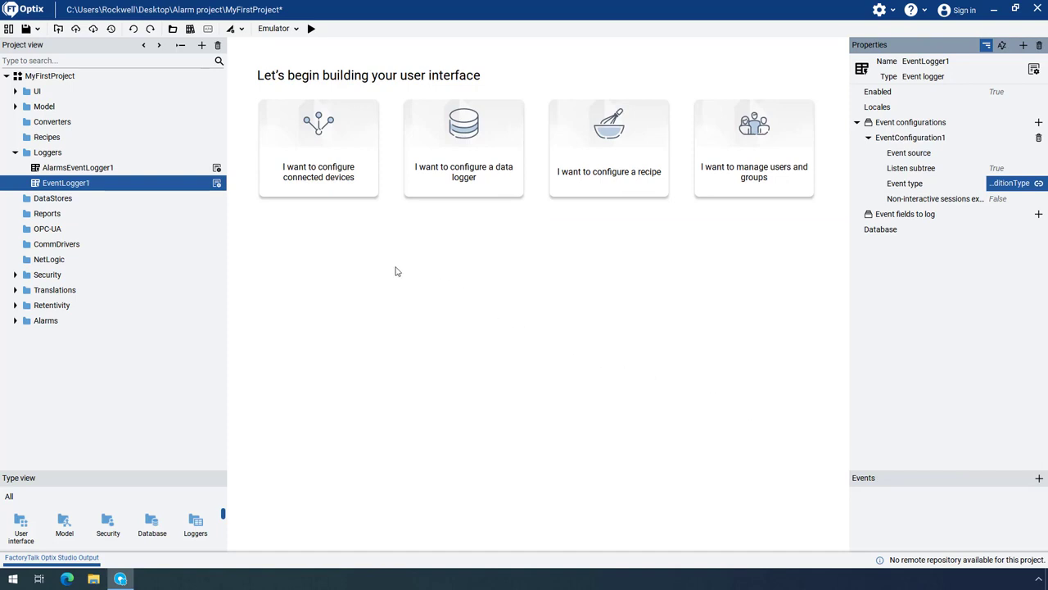
# Step: Examine which event fields are selected for logging in EventLogger1 and in AlarmsEventLogger1
pyautogui.click(218, 185)
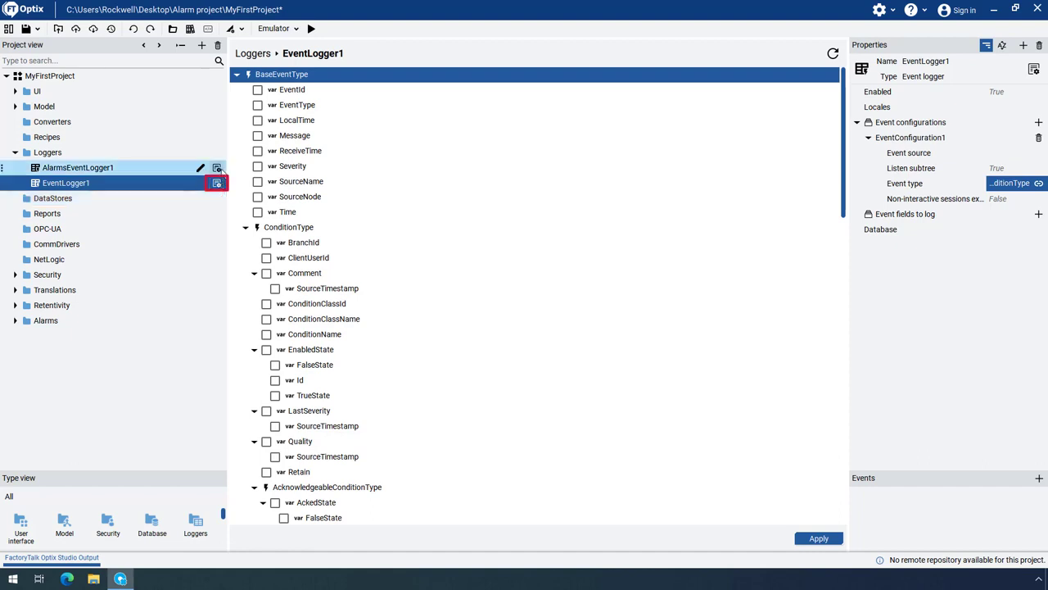
pyautogui.click(219, 169)
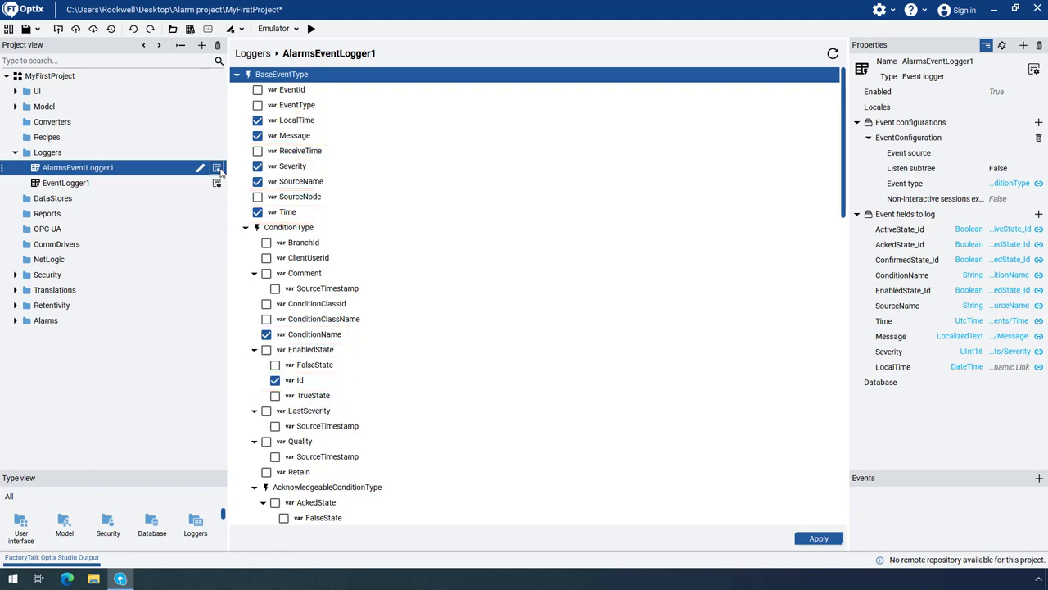
# Step: Create an embedded database named AlarmHistoryDB in DataStores and assign it as the database of AlarmsEventLogger1
pyautogui.rightClick(60, 206)
pyautogui.moveTo(67, 210)
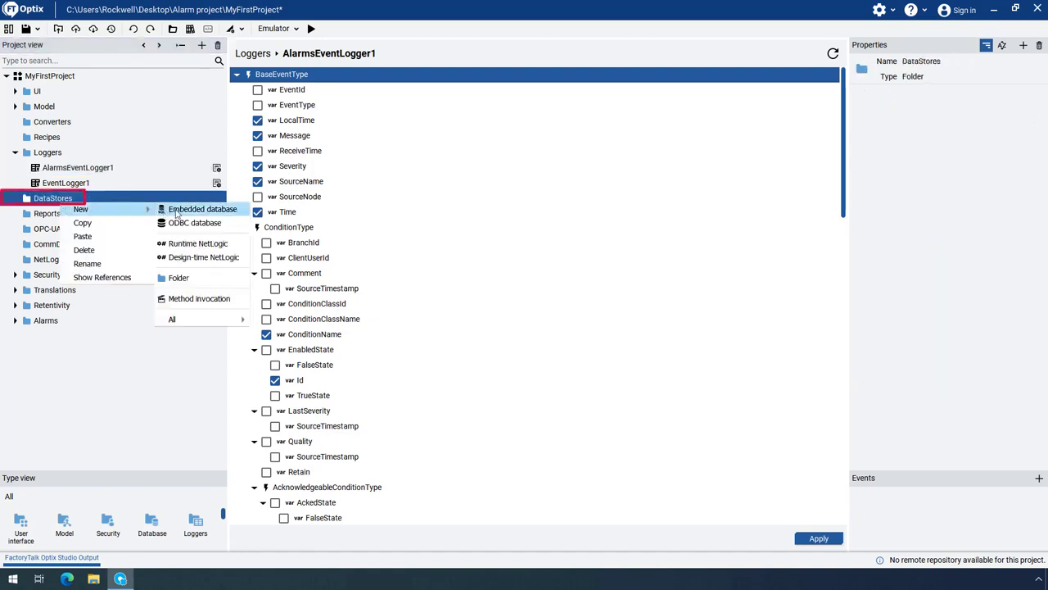
pyautogui.click(176, 212)
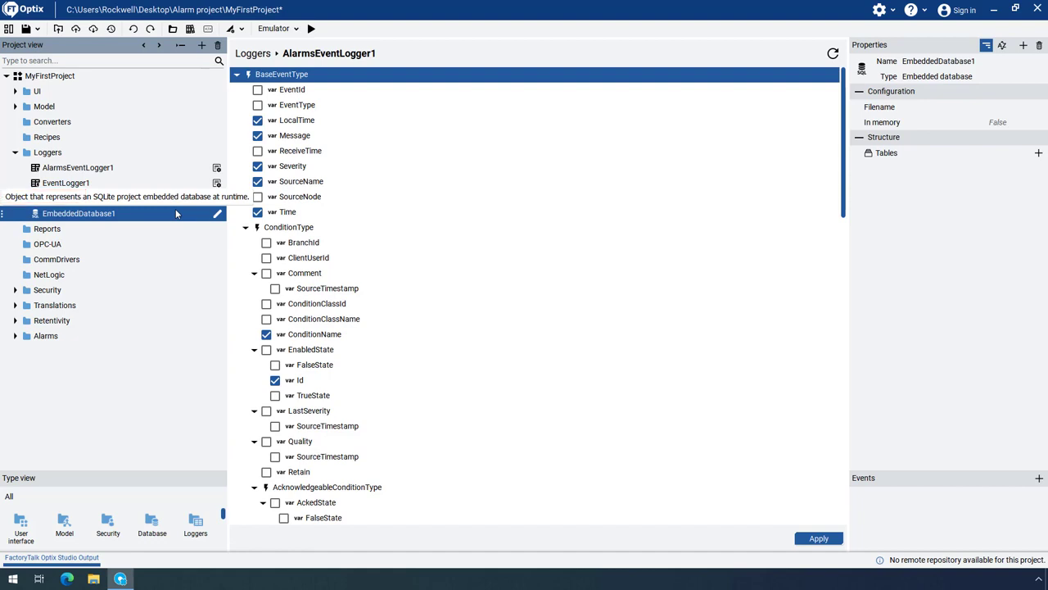
pyautogui.click(176, 213)
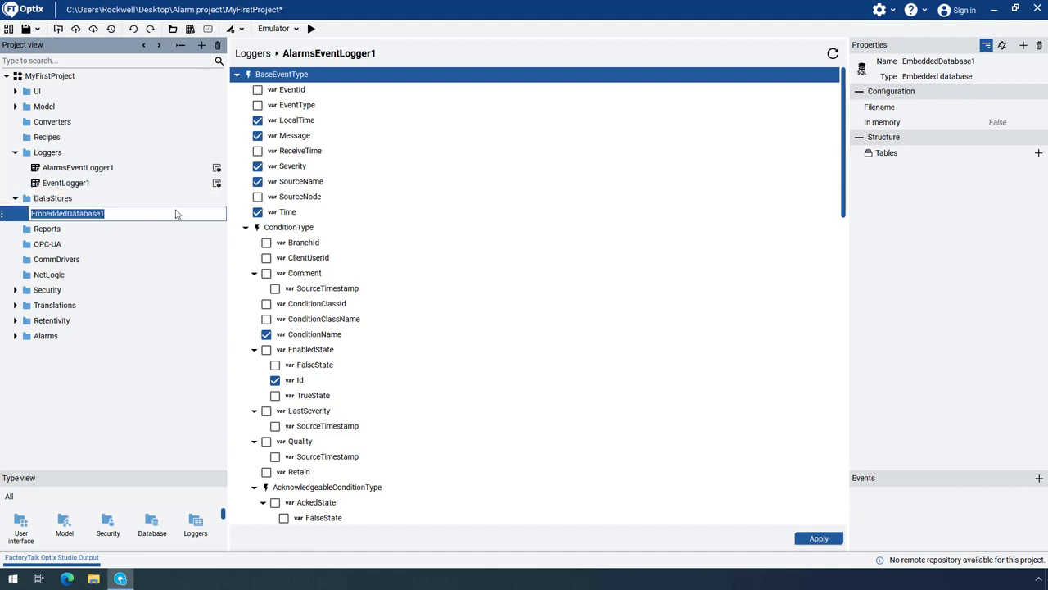
pyautogui.write('Al')
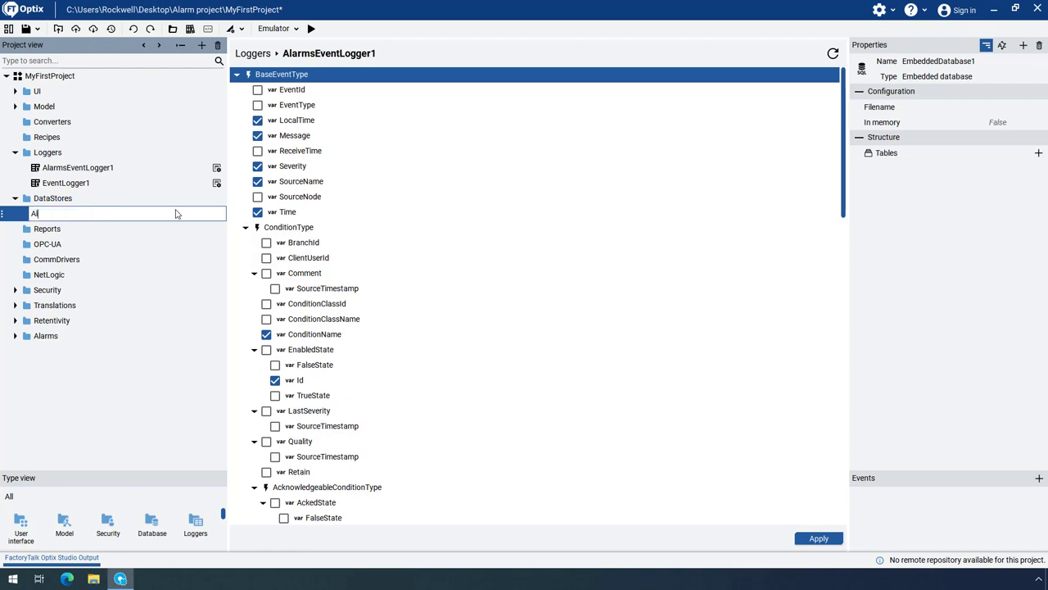
pyautogui.write('armHistoryDB')
pyautogui.press('Return')
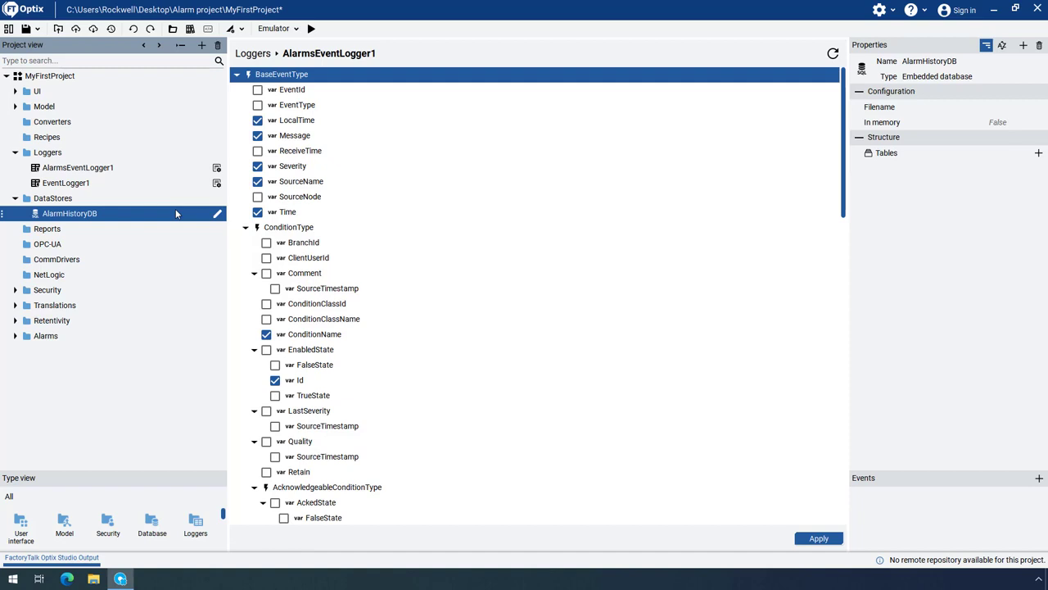
pyautogui.click(115, 169)
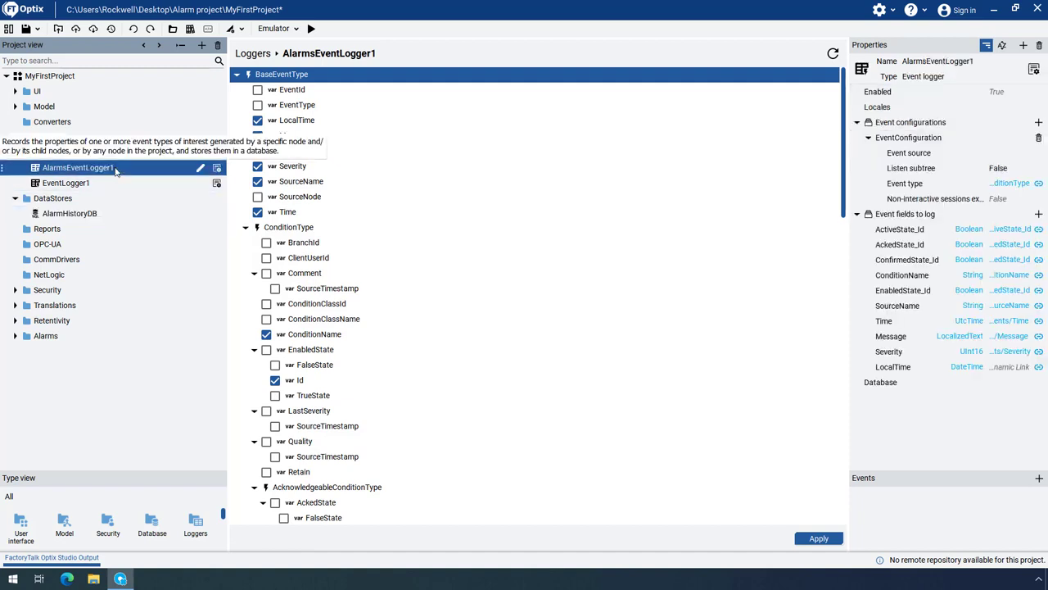
pyautogui.moveTo(113, 215)
pyautogui.mouseDown()
pyautogui.moveTo(362, 314)
pyautogui.moveTo(692, 381)
pyautogui.moveTo(1027, 387)
pyautogui.mouseUp()
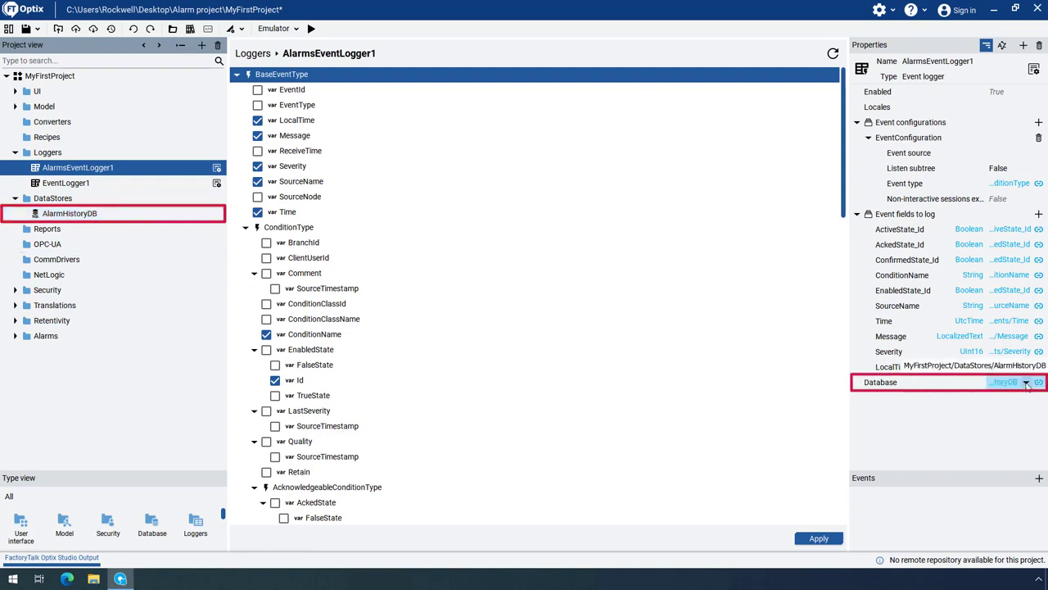
# Step: Create a panel in the UI Screens folder and name it AlarmHistory
pyautogui.click(14, 94)
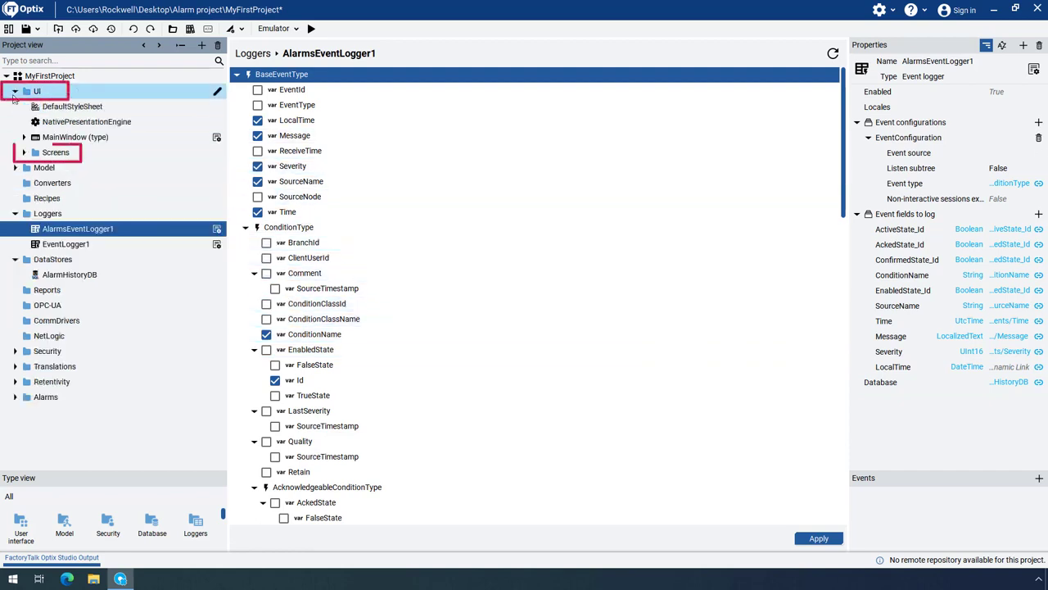
pyautogui.click(24, 153)
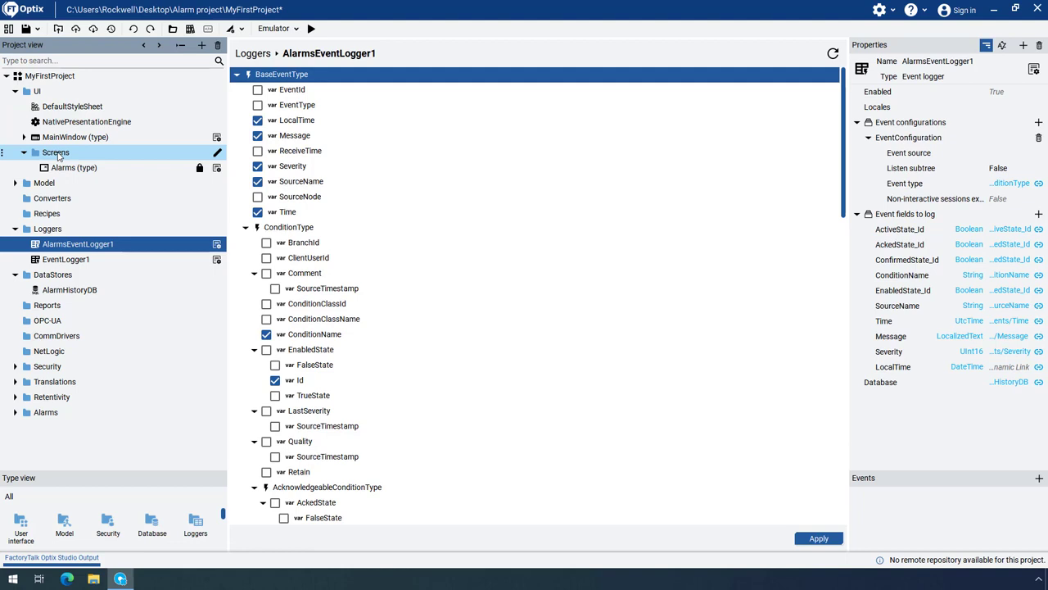
pyautogui.rightClick(58, 155)
pyautogui.moveTo(78, 159)
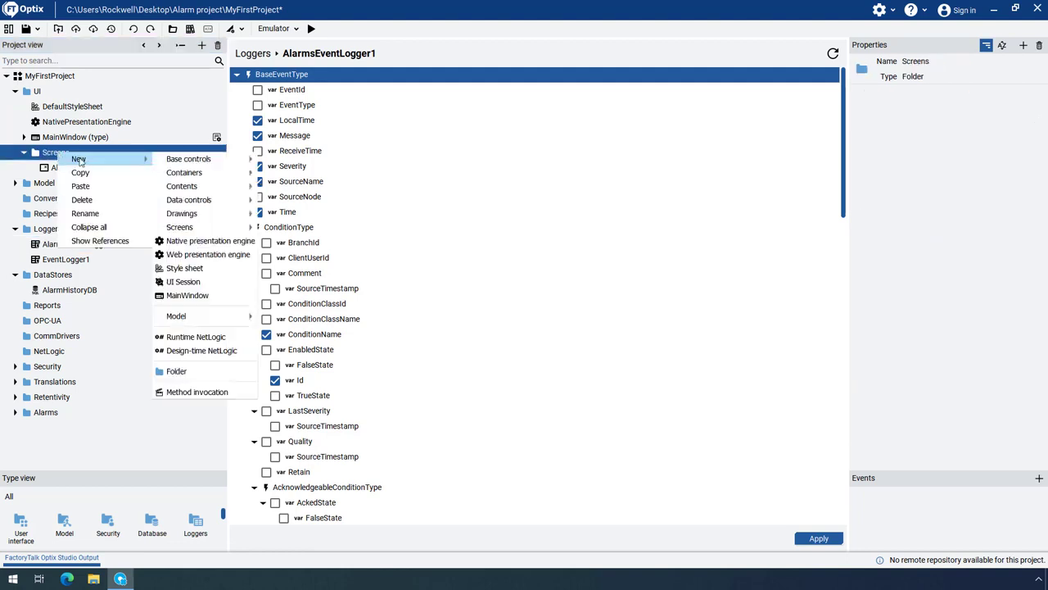
pyautogui.moveTo(163, 161)
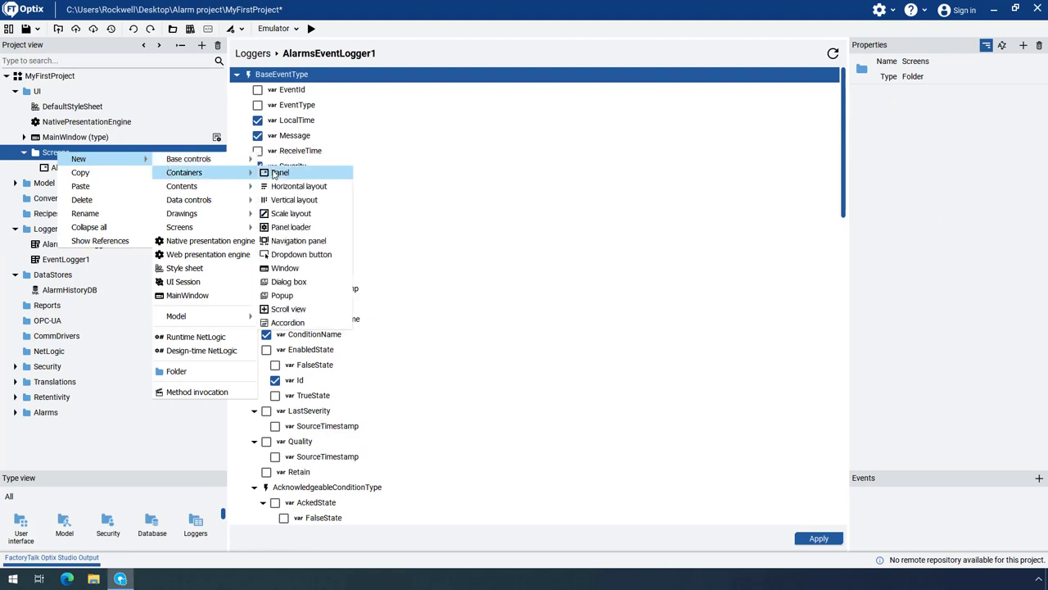
pyautogui.click(277, 173)
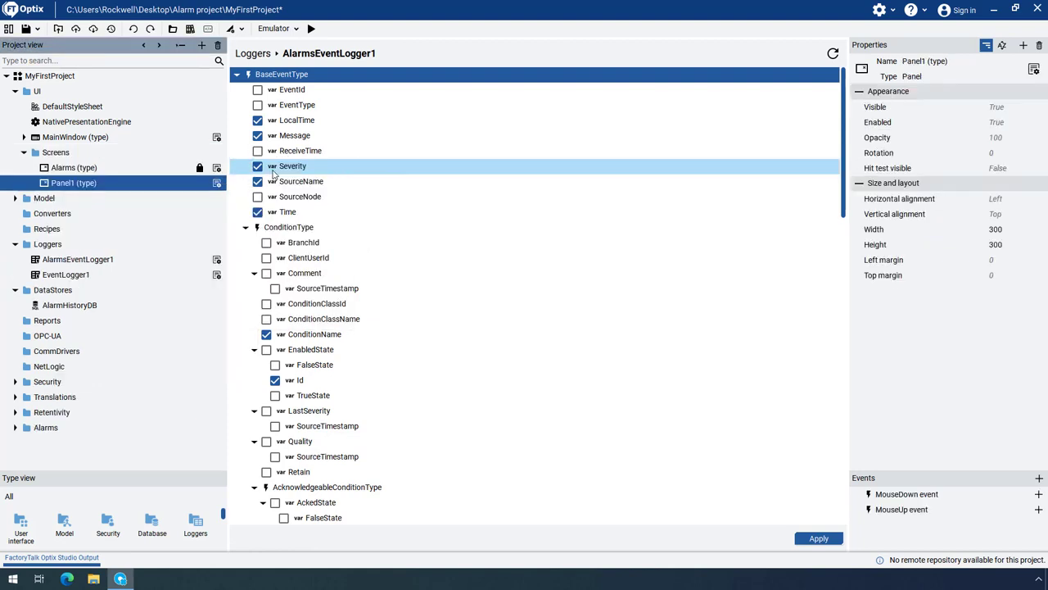
pyautogui.doubleClick(129, 185)
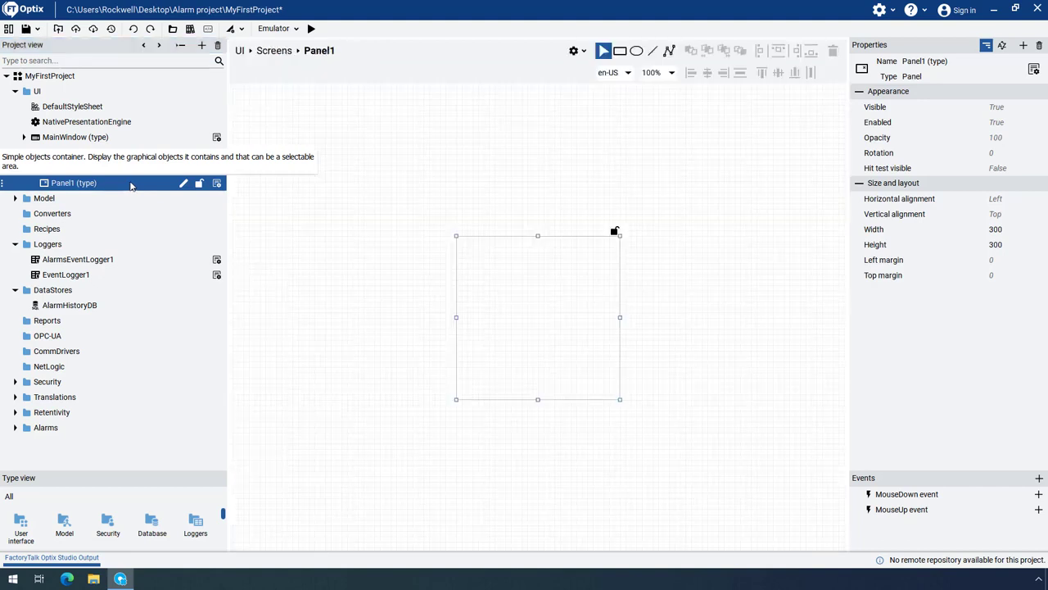
pyautogui.write('AlarmHistory')
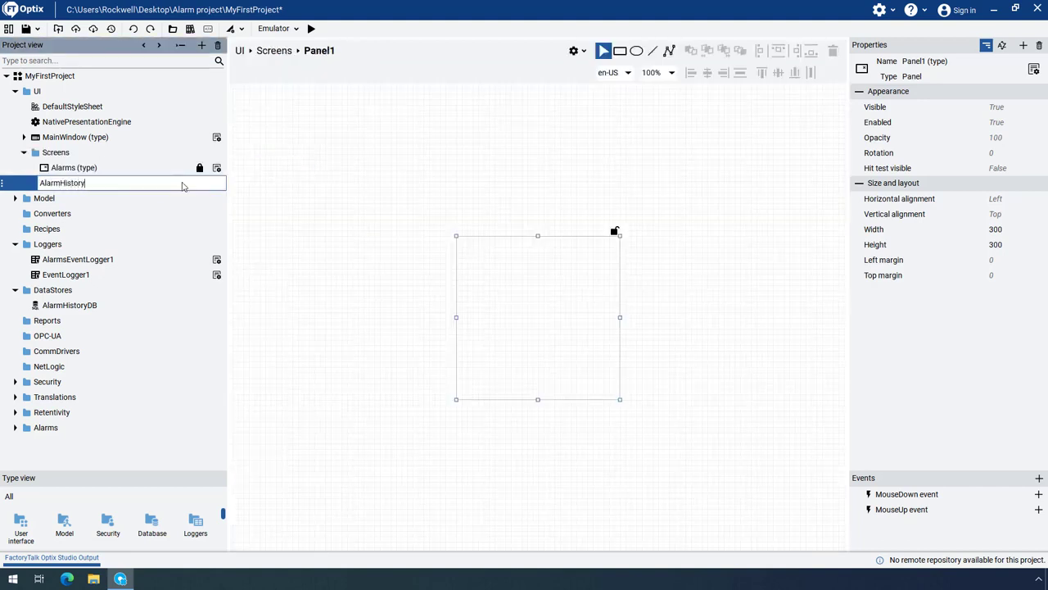
pyautogui.press('Return')
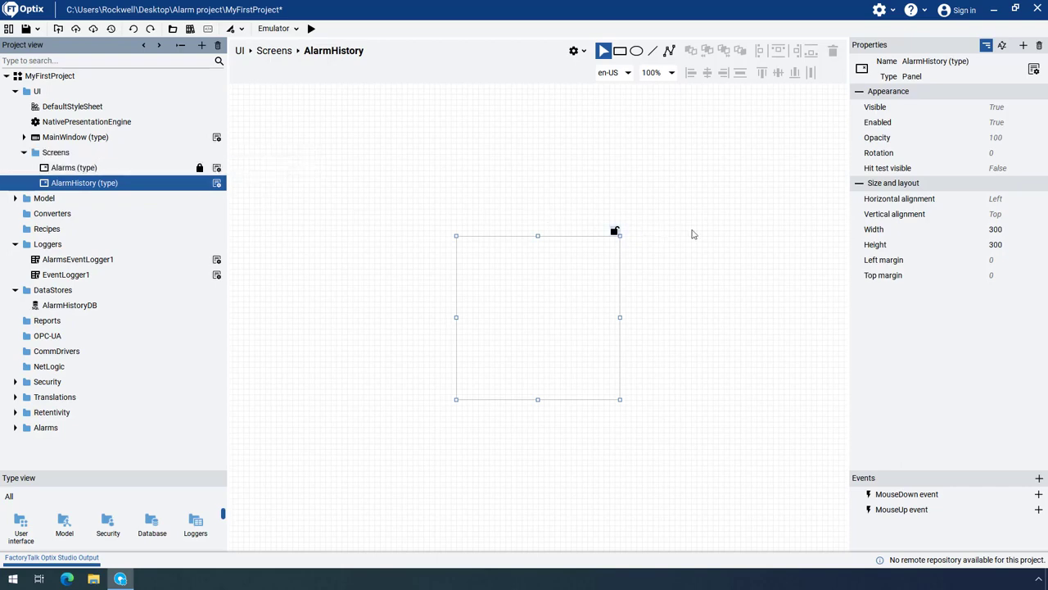
# Step: Set the AlarmHistory panel's width to 930 and its height to 500
pyautogui.click(1010, 232)
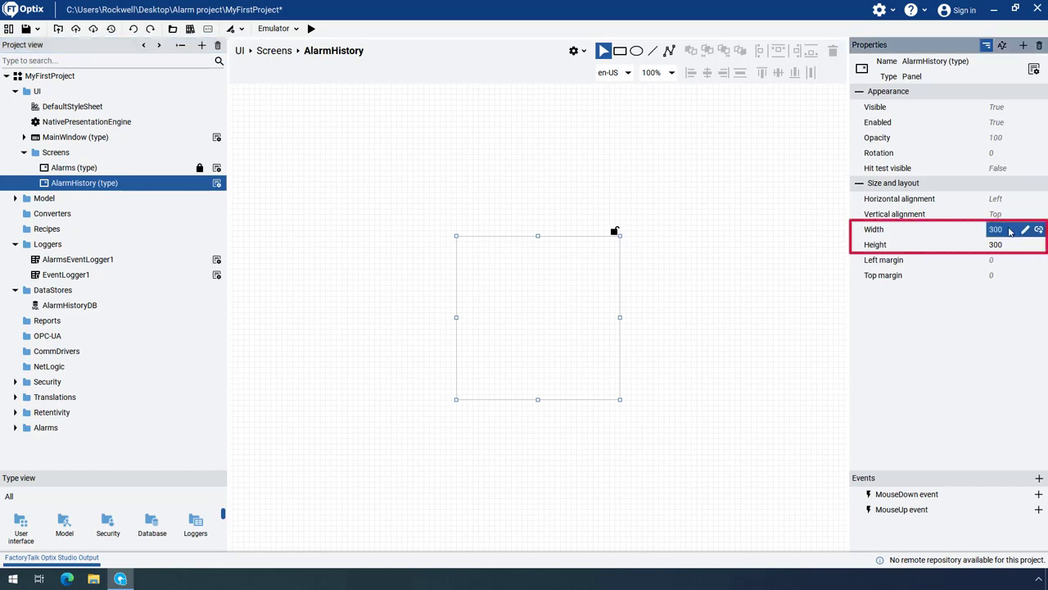
pyautogui.write('930')
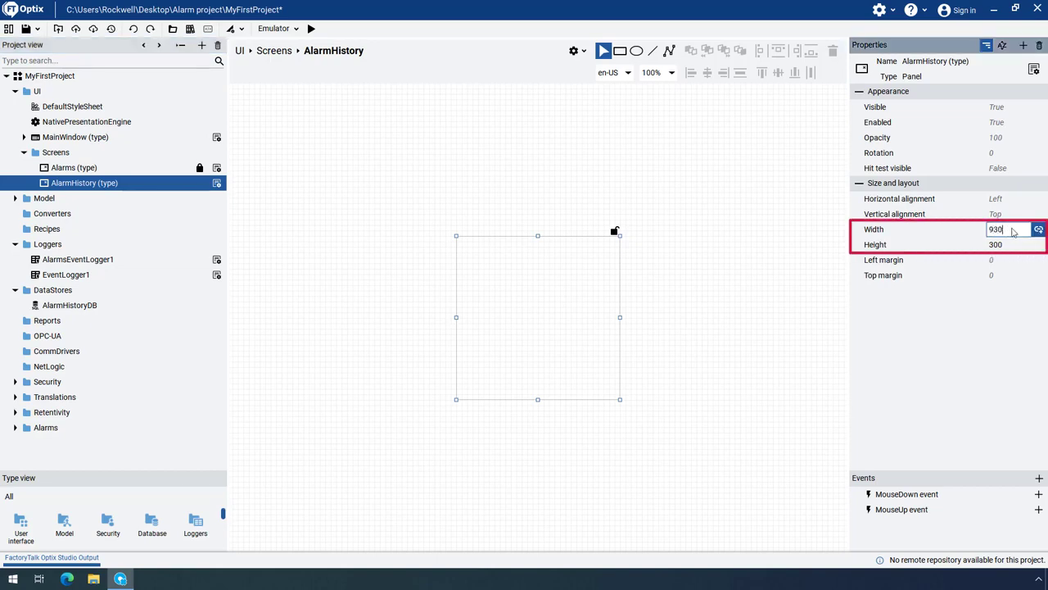
pyautogui.click(1019, 249)
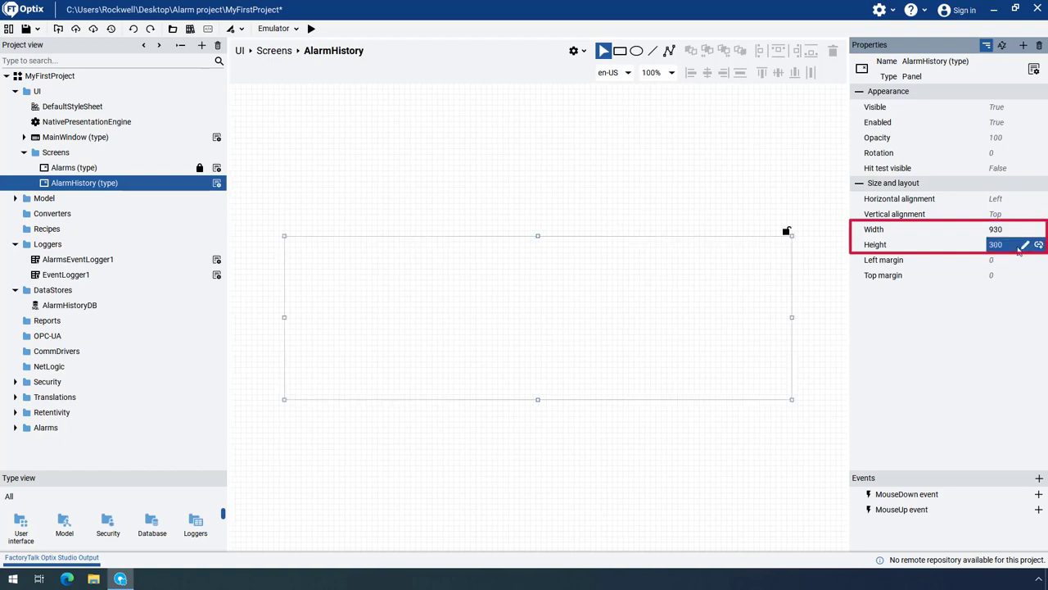
pyautogui.write('50')
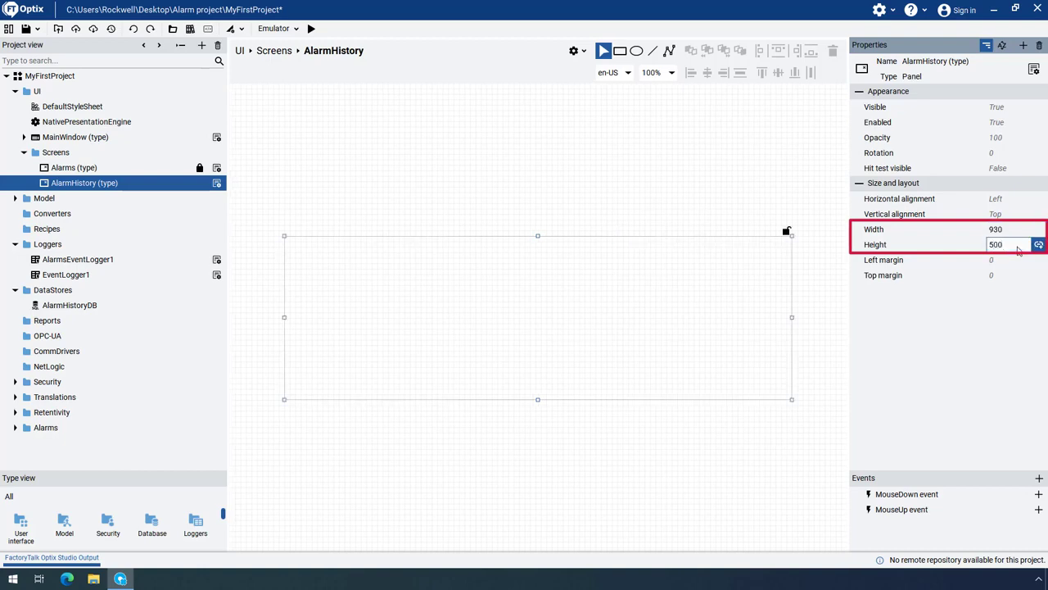
pyautogui.write('0')
pyautogui.press('Return')
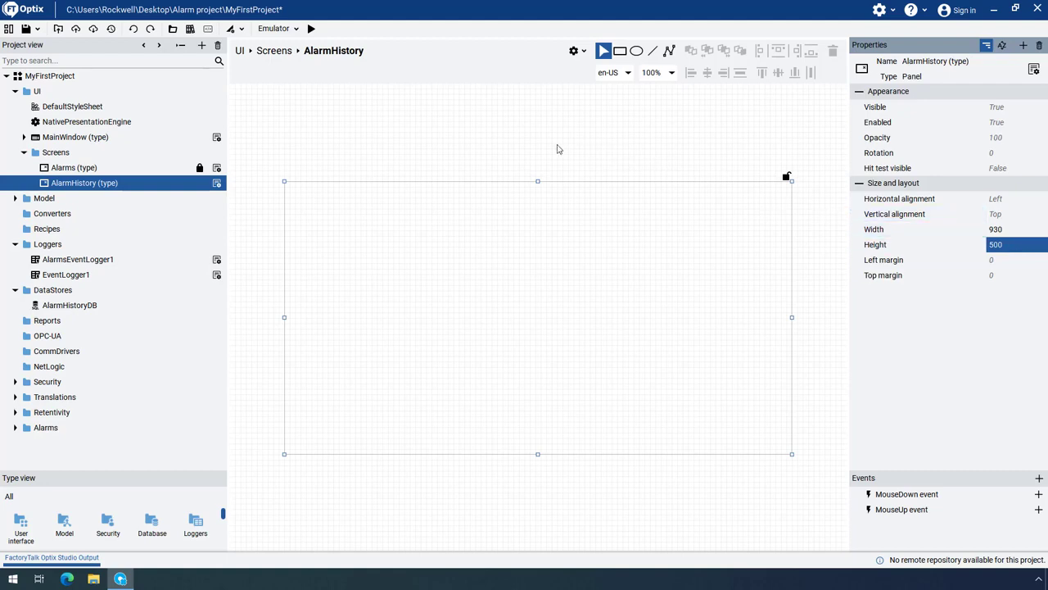
# Step: Add the Alarm History Grid from the Widgets library to the AlarmHistory panel and close the library
pyautogui.click(190, 28)
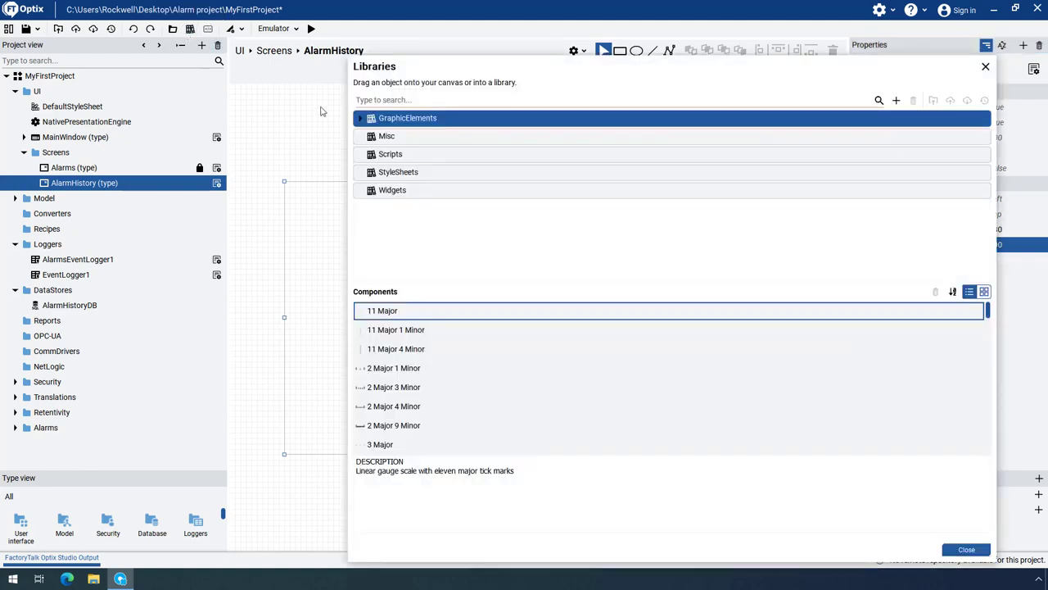
pyautogui.click(387, 197)
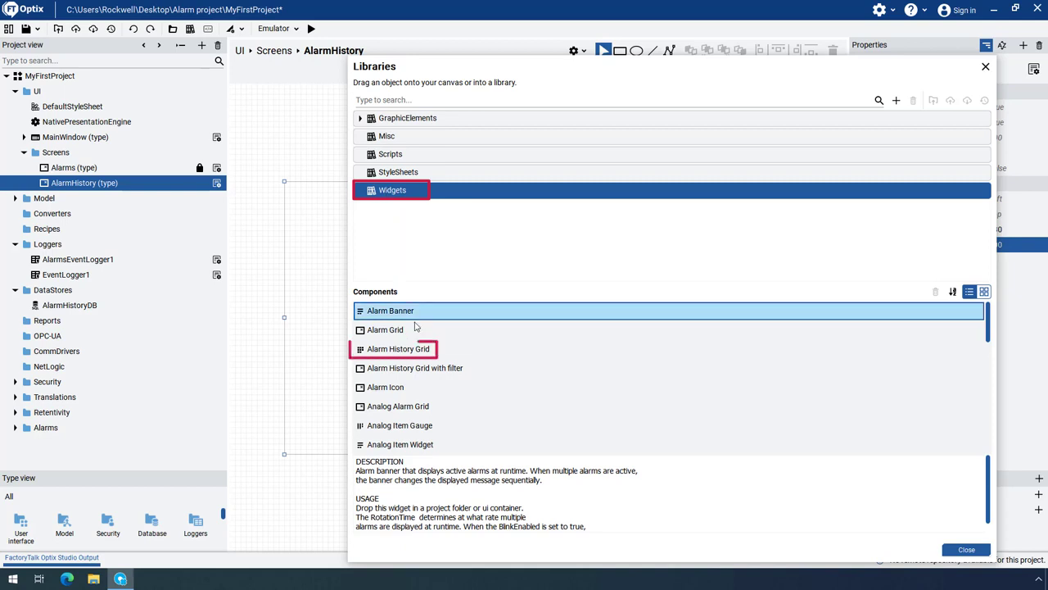
pyautogui.moveTo(423, 350); pyautogui.dragTo(325, 331)
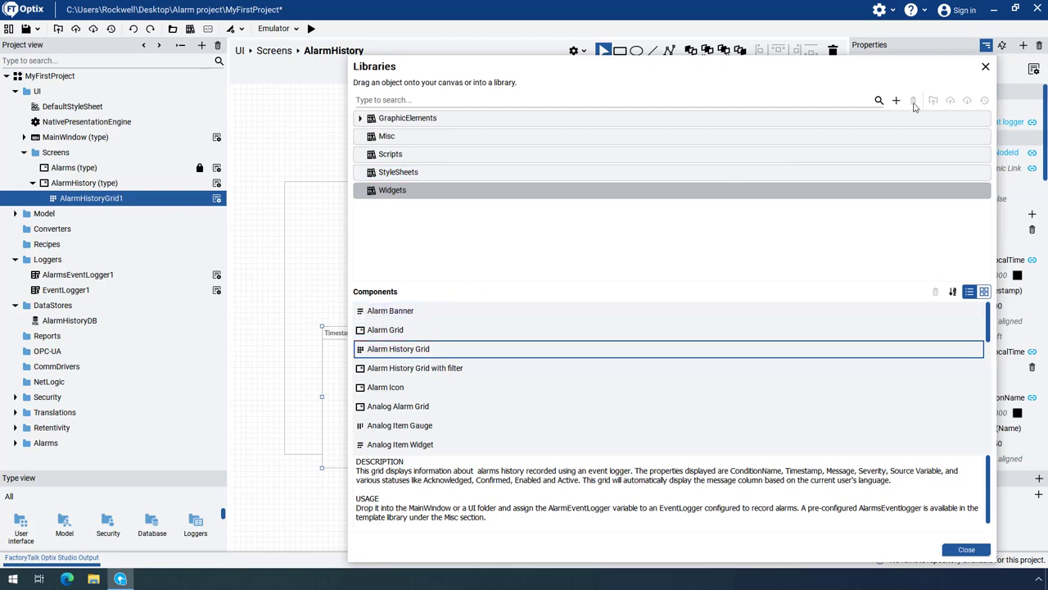
pyautogui.click(986, 67)
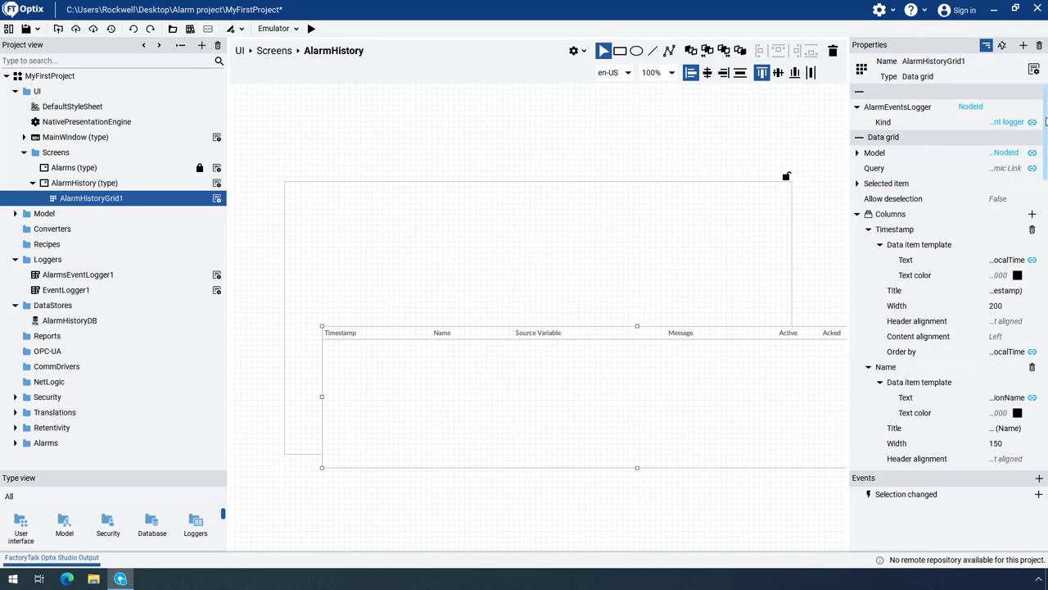
# Step: Set the alarm history grid's width to 930 and move it flush with the panel's left edge, at a top margin of about 80
pyautogui.scroll(-3, 946, 278)
pyautogui.scroll(-15, 950, 278)
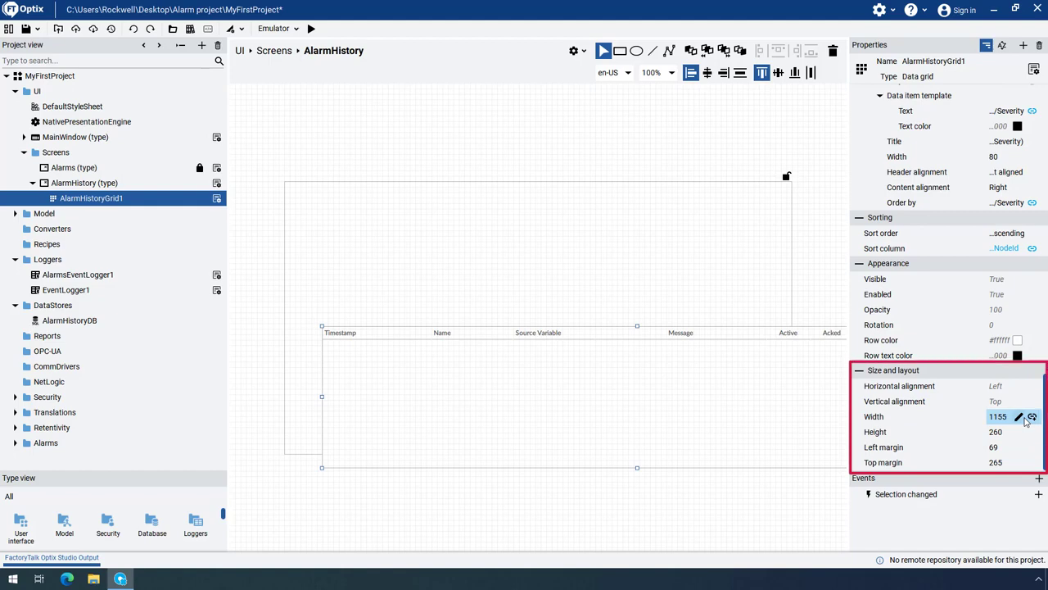
pyautogui.click(1023, 418)
pyautogui.write('930')
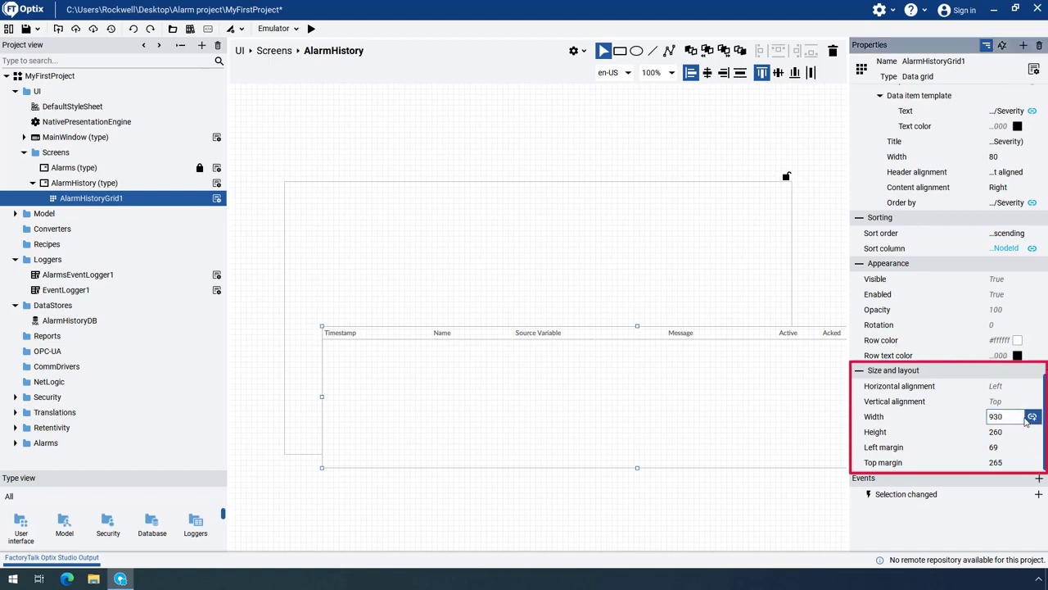
pyautogui.press('Return')
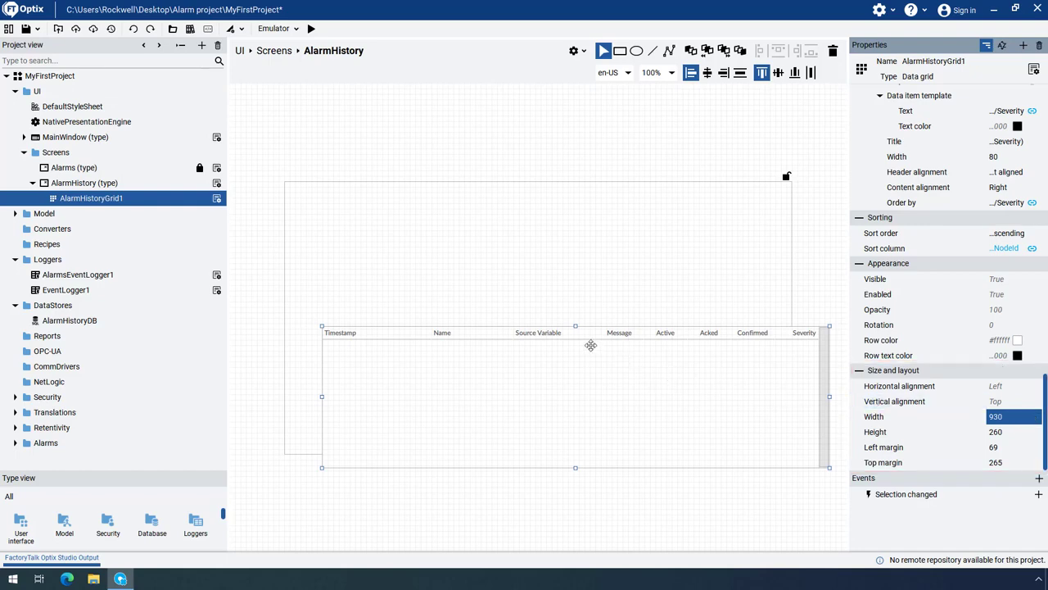
pyautogui.moveTo(585, 335)
pyautogui.mouseDown()
pyautogui.moveTo(559, 302)
pyautogui.moveTo(548, 222)
pyautogui.moveTo(548, 236)
pyautogui.mouseUp()
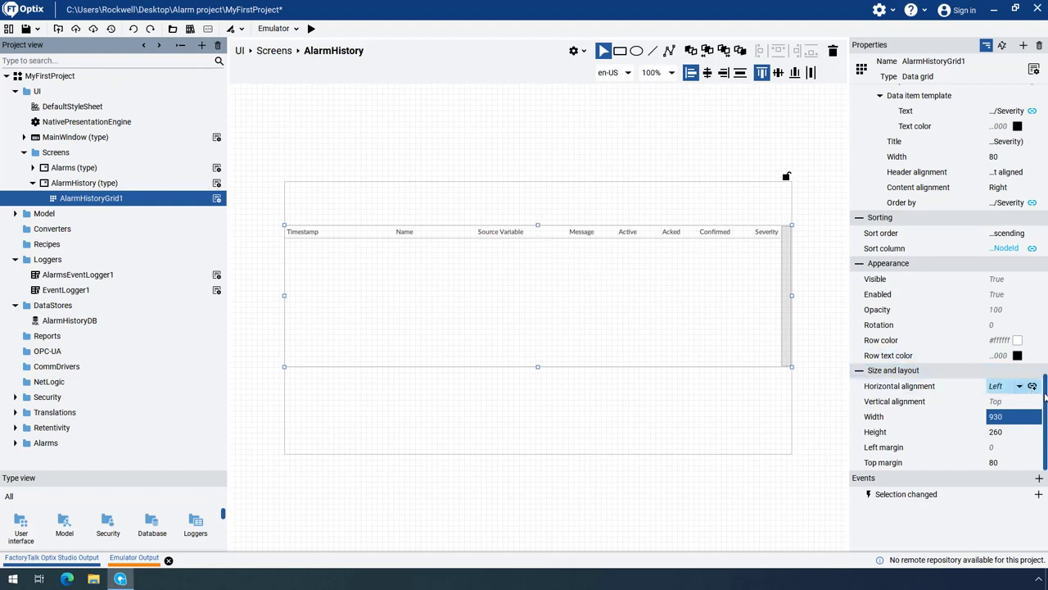
# Step: Assign AlarmsEventLogger1 as the AlarmEventsLogger of the alarm history grid
pyautogui.moveTo(1045, 397); pyautogui.dragTo(1042, 86)
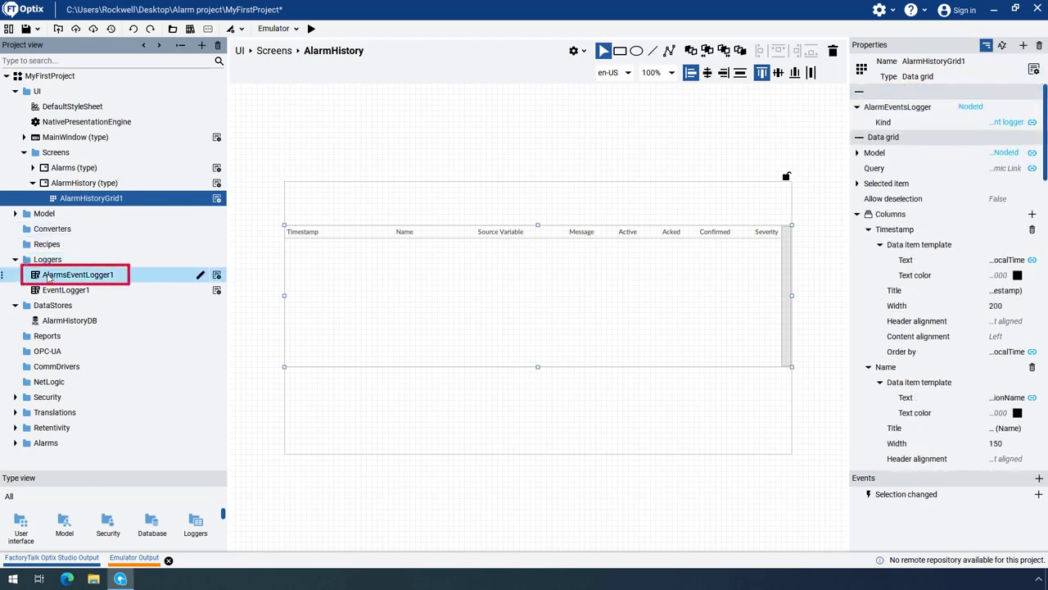
pyautogui.moveTo(47, 278)
pyautogui.mouseDown()
pyautogui.moveTo(188, 262)
pyautogui.moveTo(340, 221)
pyautogui.moveTo(836, 159)
pyautogui.moveTo(875, 131)
pyautogui.moveTo(1034, 111)
pyautogui.mouseUp()
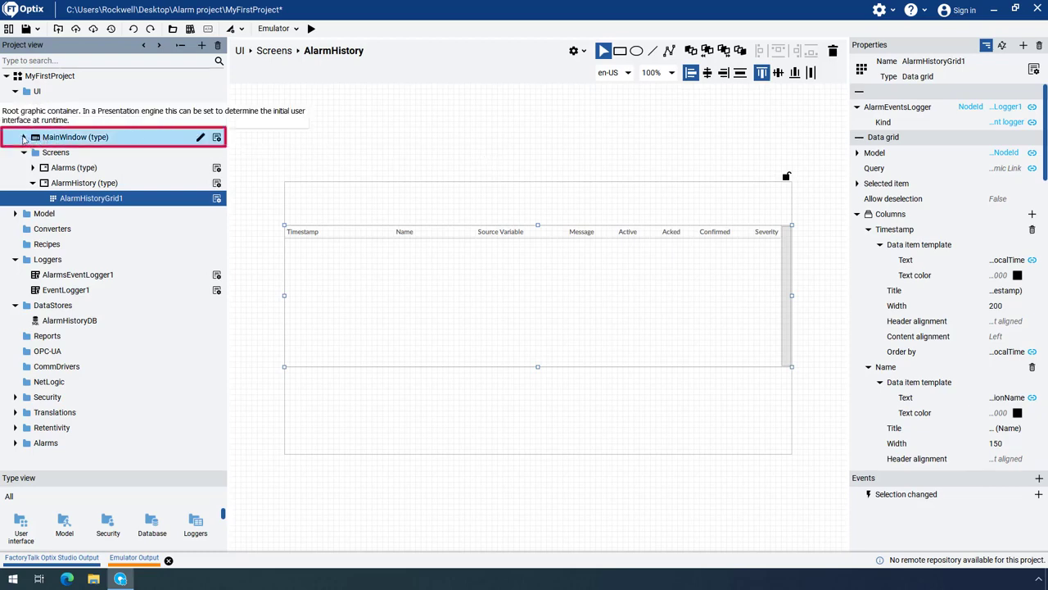
# Step: Add the AlarmHistory screen as a second panel in MainWindow's NavigationPanel1, next to Alarms
pyautogui.click(24, 138)
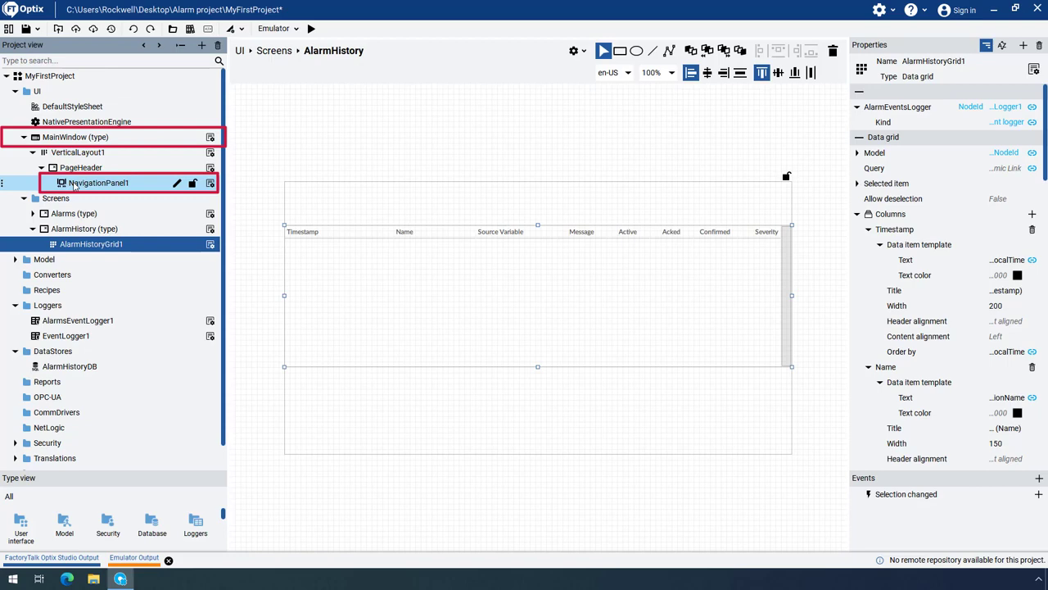
pyautogui.click(73, 183)
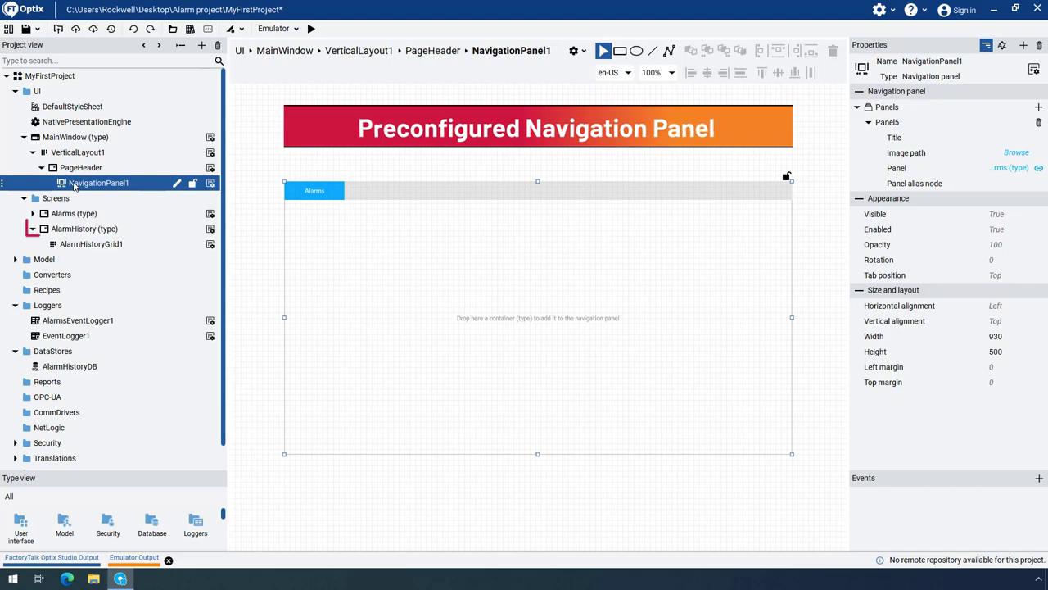
pyautogui.moveTo(76, 234); pyautogui.dragTo(374, 195)
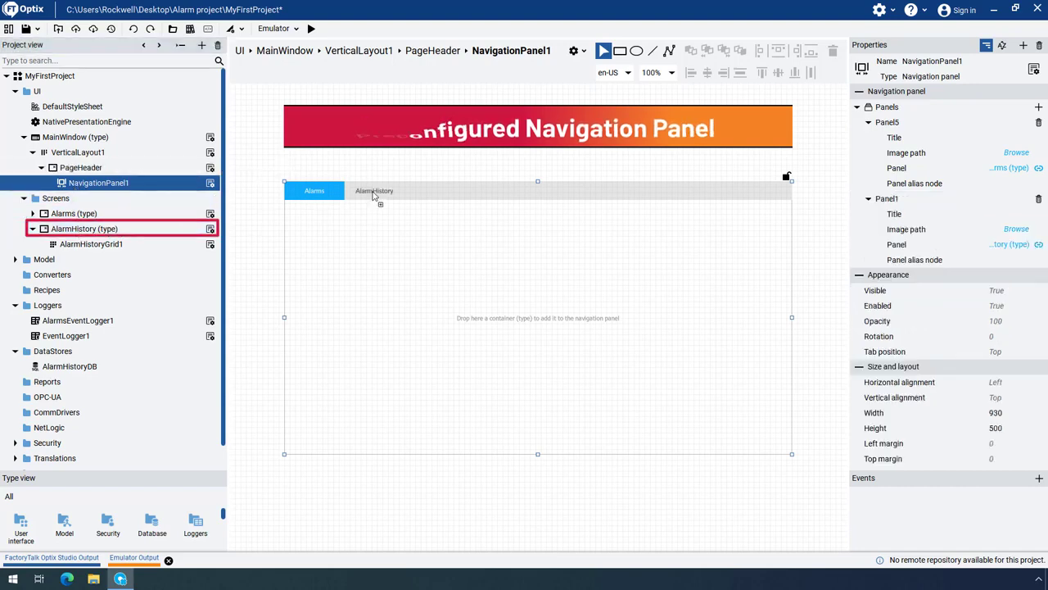
# Step: Run the project in the emulator and switch on the digital alarm on the Alarms page
pyautogui.click(14, 259)
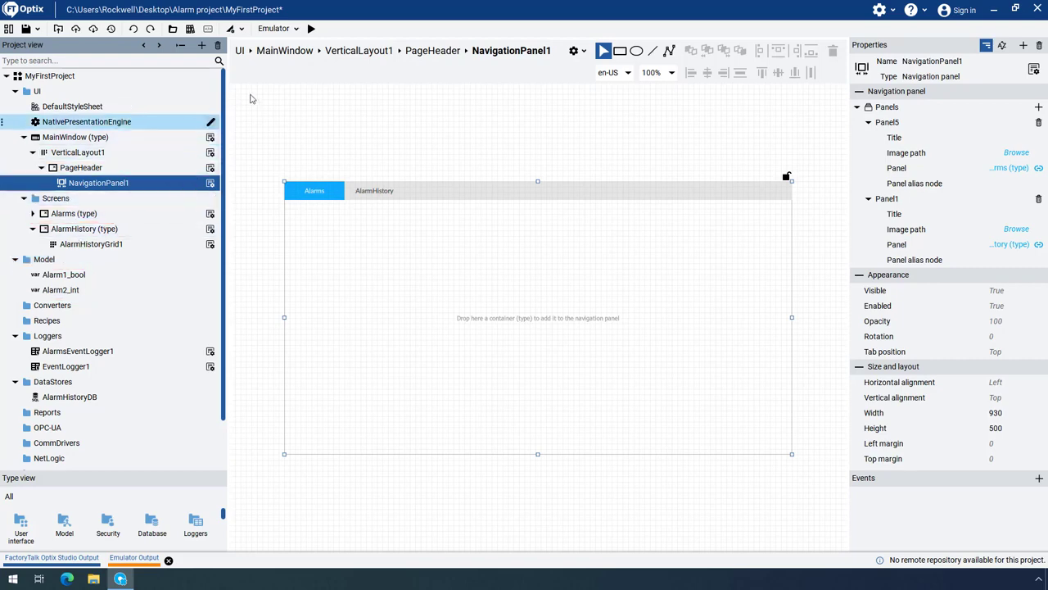
pyautogui.click(310, 29)
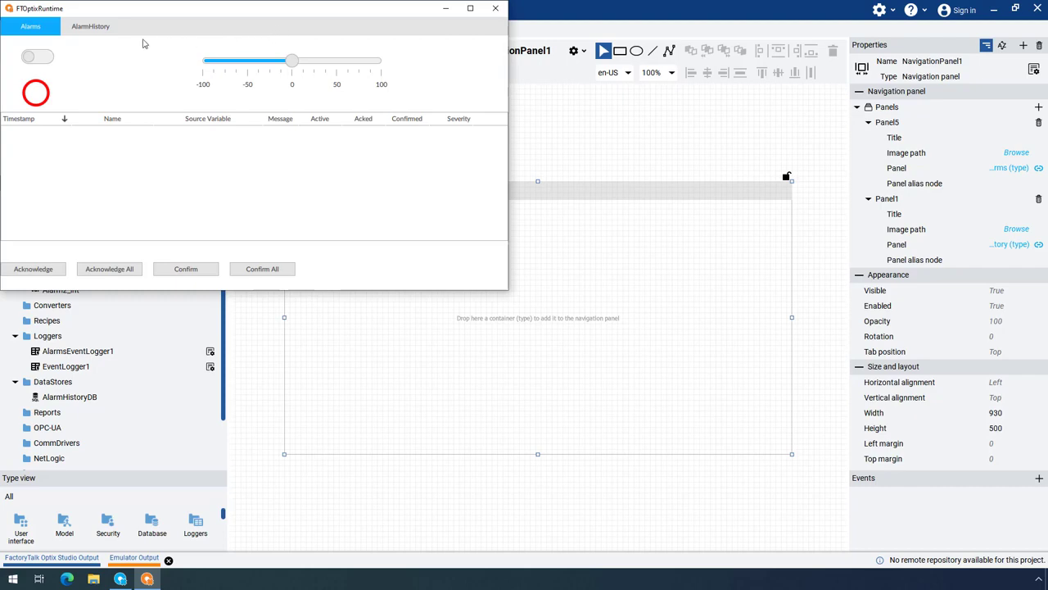
pyautogui.click(25, 60)
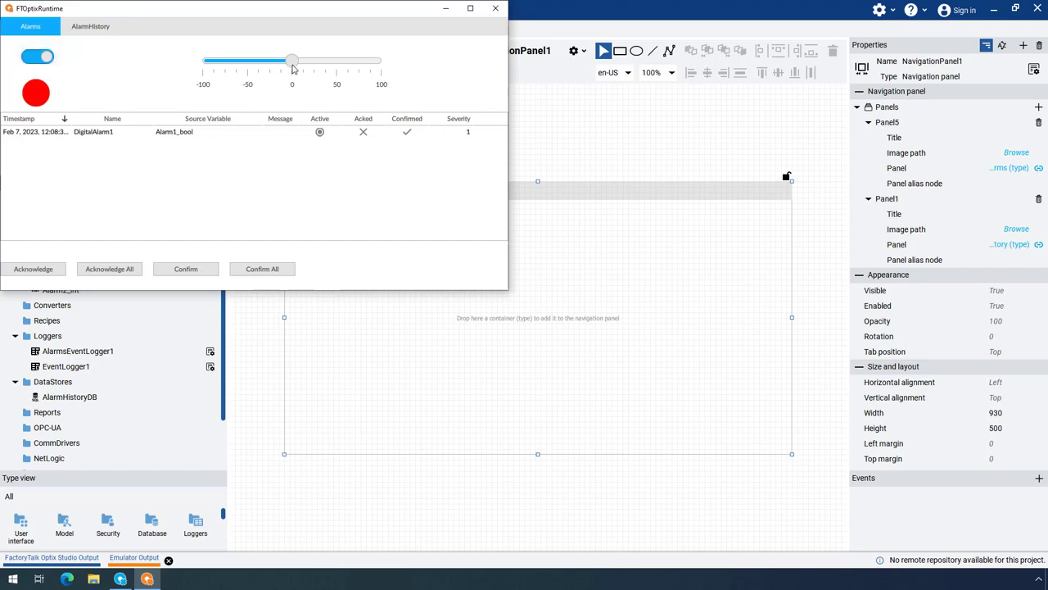
# Step: Move the level slider to about -35, -80, 30 and 70 to trigger the Low, LowLow, High and HighHigh alarms, and display the AlarmHistory page
pyautogui.moveTo(294, 69); pyautogui.dragTo(264, 74)
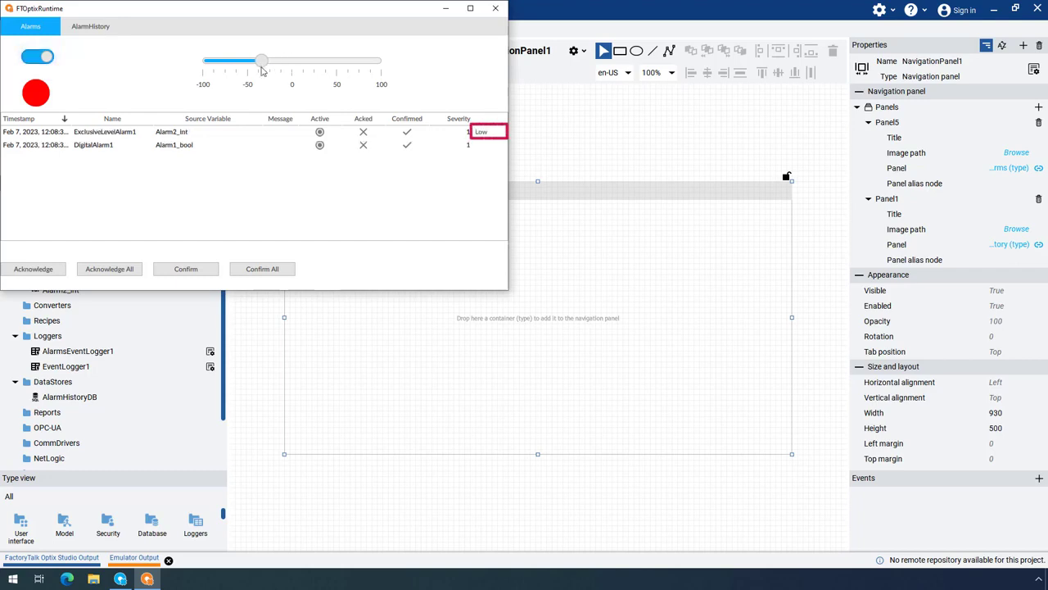
pyautogui.moveTo(262, 71); pyautogui.dragTo(222, 69)
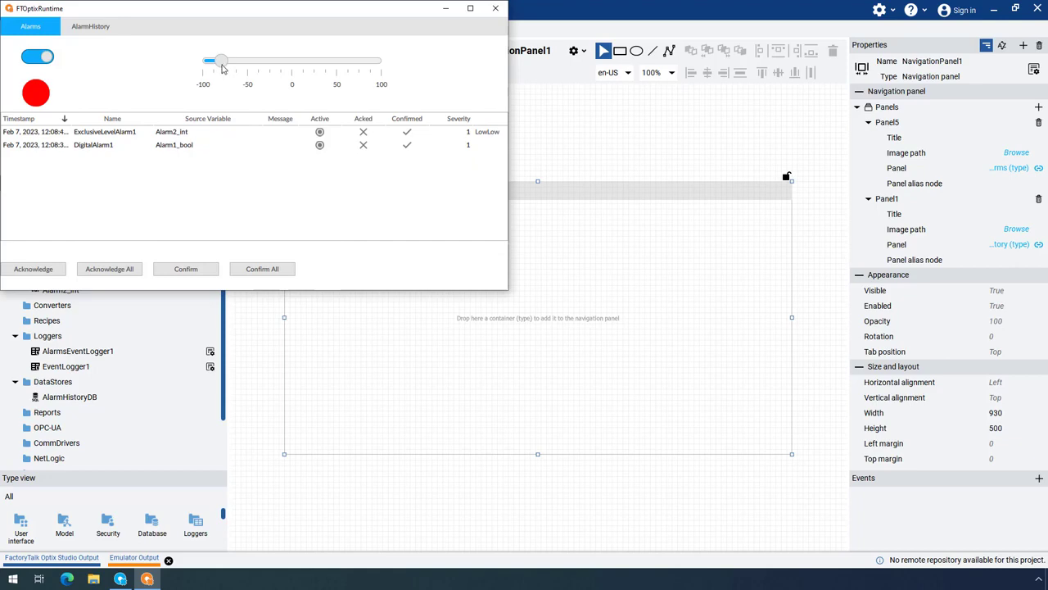
pyautogui.moveTo(221, 69); pyautogui.dragTo(323, 73)
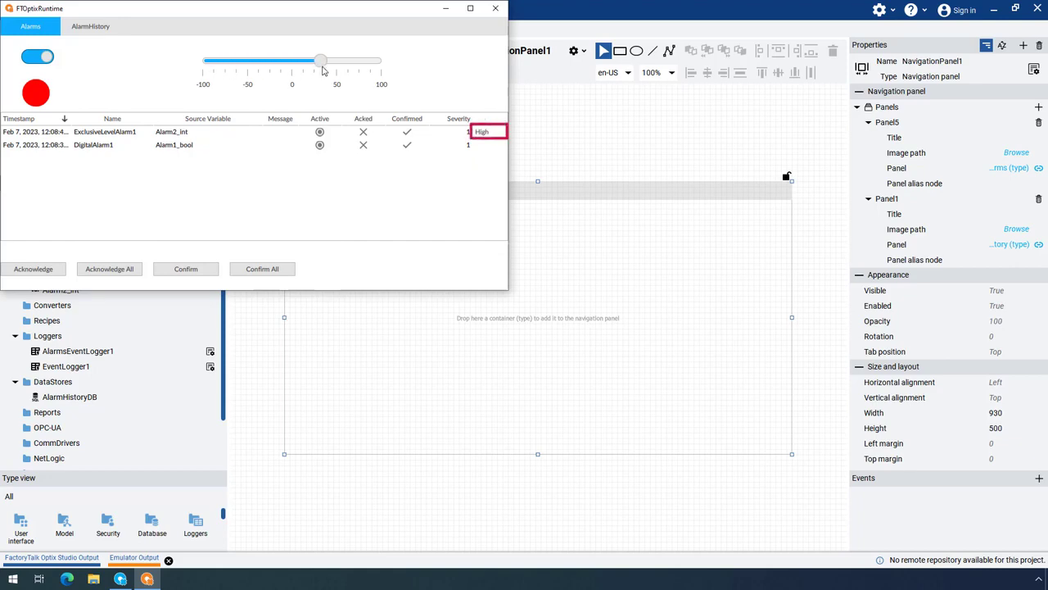
pyautogui.moveTo(323, 70); pyautogui.dragTo(357, 73)
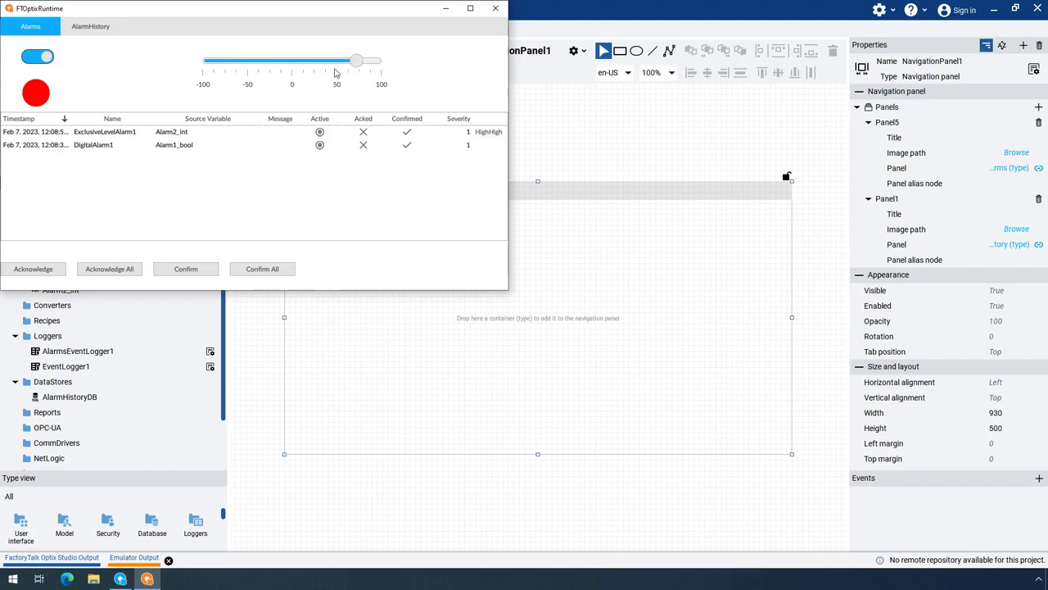
pyautogui.click(90, 27)
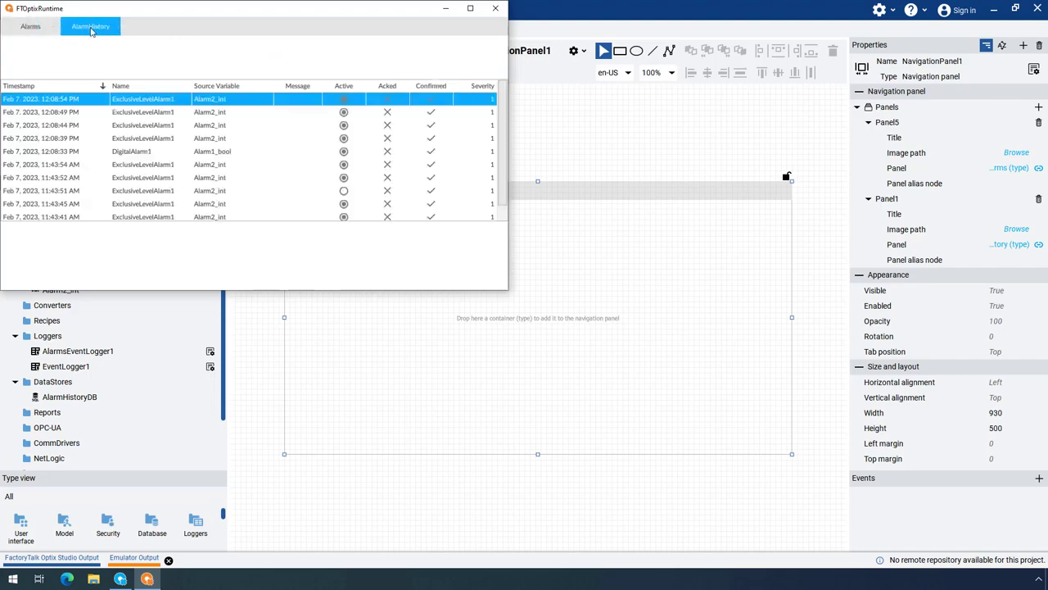